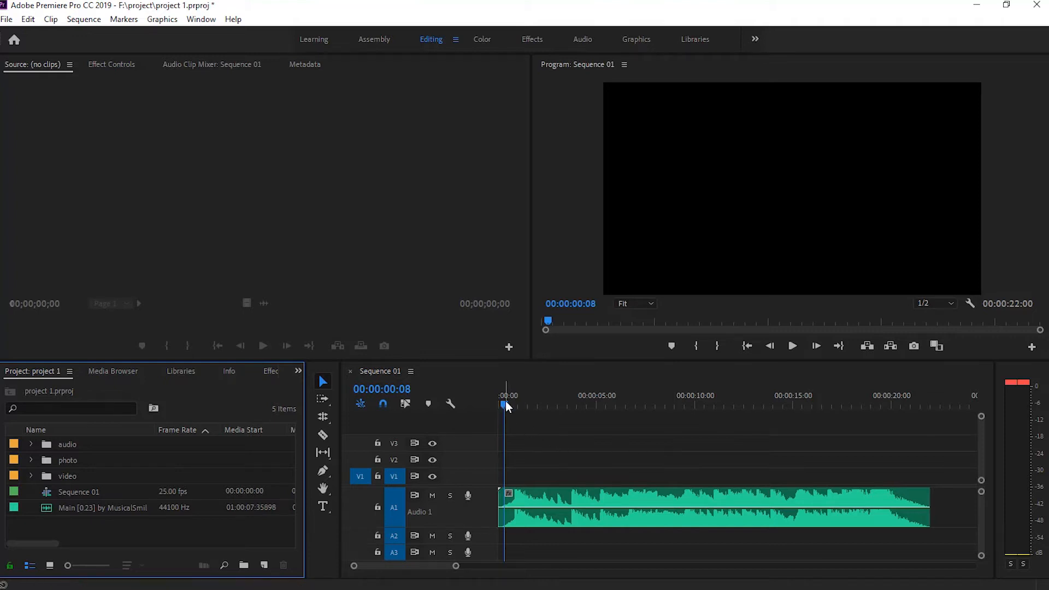
Play the music track through from the start of the sequence and return the playhead to 00:00:00:00
{"action": "left_click_drag", "start_coordinate": [506, 401], "coordinate": [499, 404]}
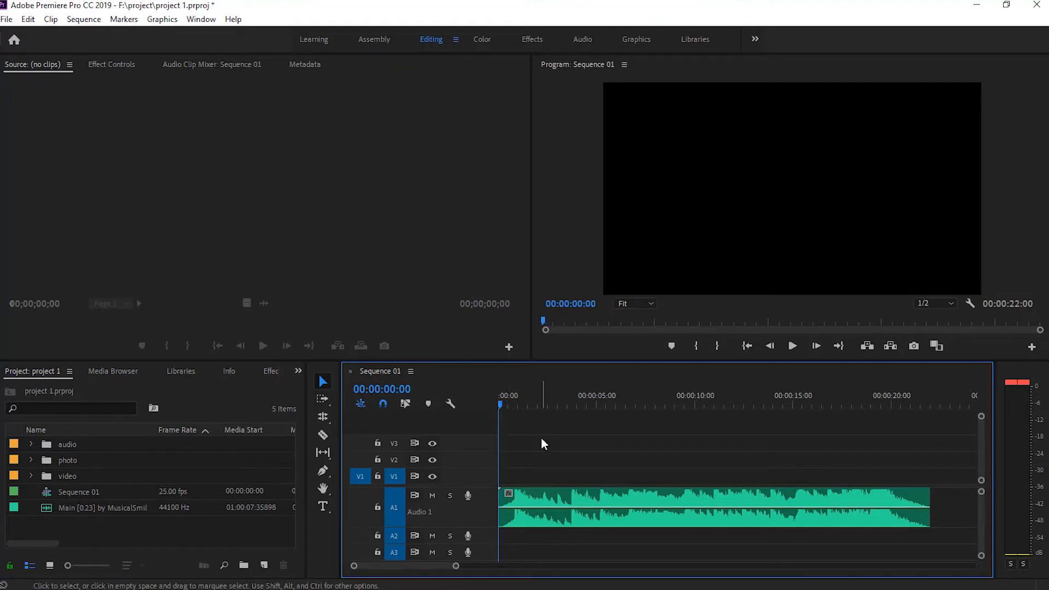
{"action": "key", "text": "space"}
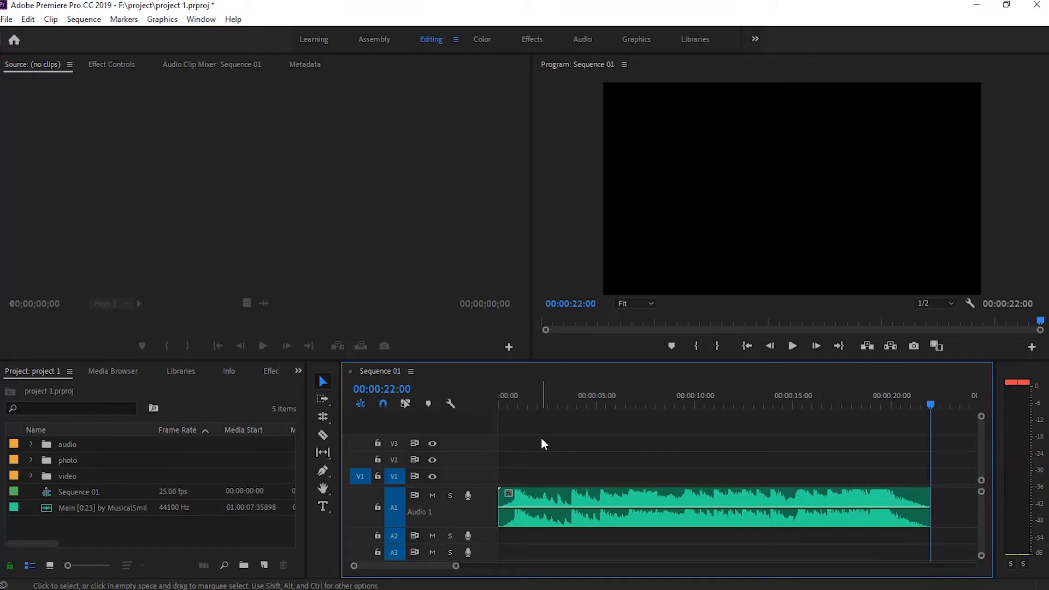
{"action": "left_click", "coordinate": [500, 403]}
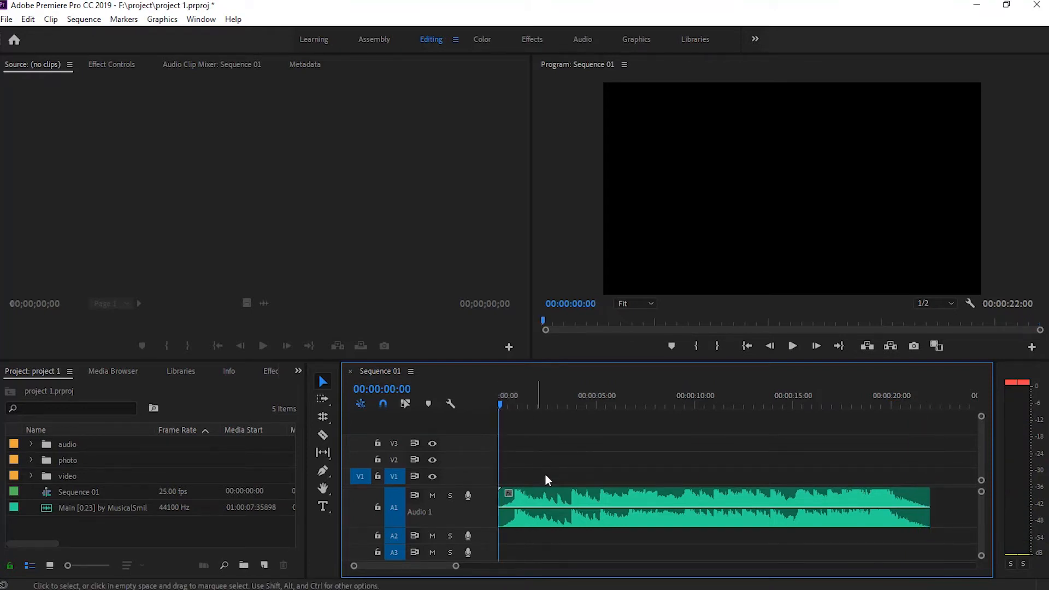
Lock audio track A1 and place all nine clips from the video bin on V1, directly after the music
{"action": "left_click", "coordinate": [377, 507]}
{"action": "left_click", "coordinate": [31, 475]}
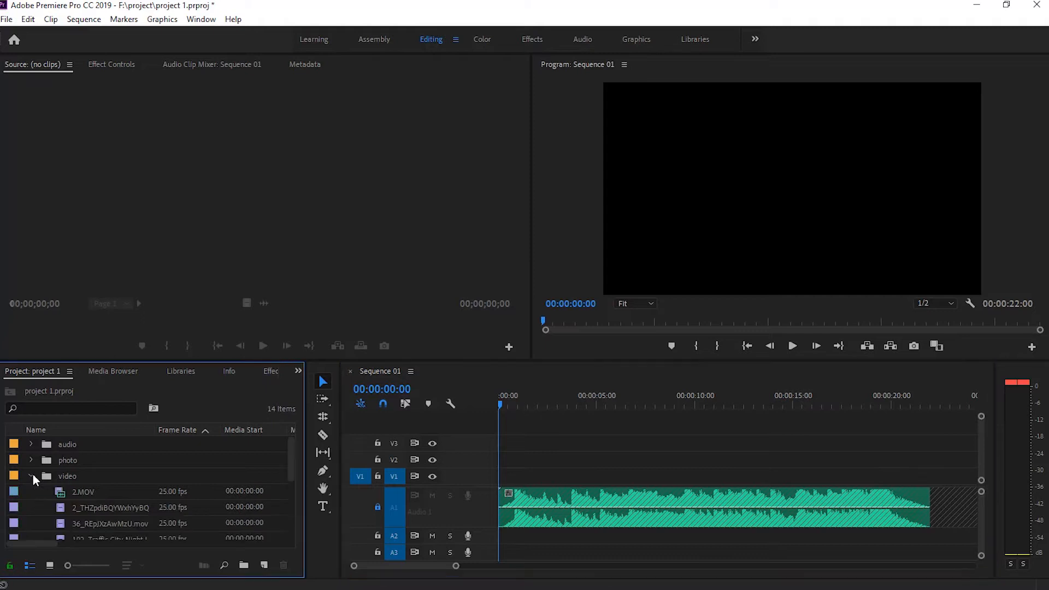
{"action": "scroll", "coordinate": [122, 496], "scroll_direction": "down", "scroll_amount": 1}
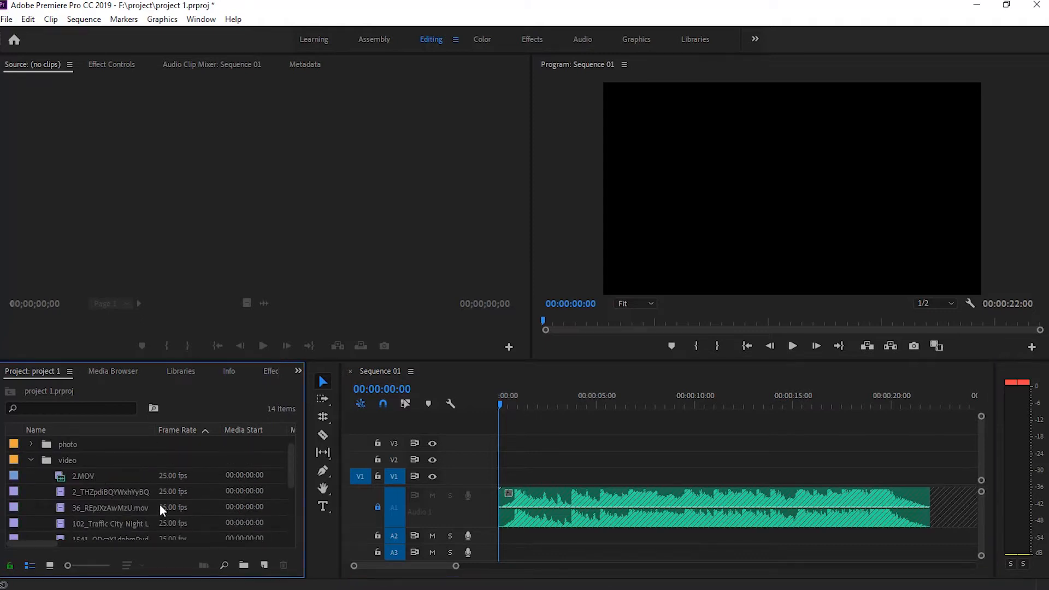
{"action": "scroll", "coordinate": [159, 504], "scroll_direction": "down", "scroll_amount": 1}
{"action": "left_click", "coordinate": [68, 459]}
{"action": "scroll", "coordinate": [82, 480], "scroll_direction": "down", "scroll_amount": 3}
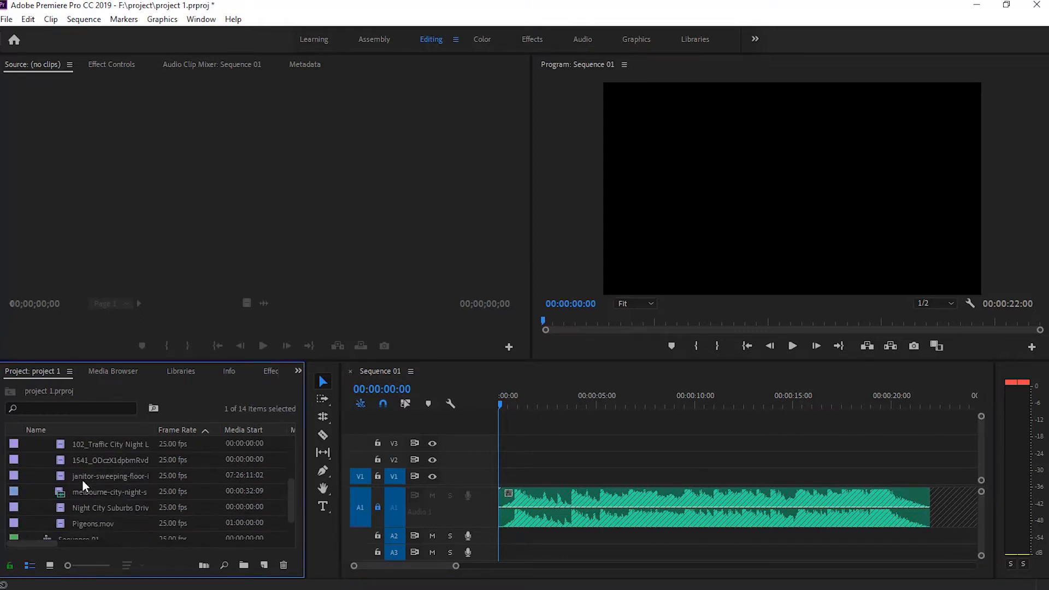
{"action": "left_click", "coordinate": [81, 525], "text": "shift"}
{"action": "left_click_drag", "start_coordinate": [60, 491], "coordinate": [929, 492]}
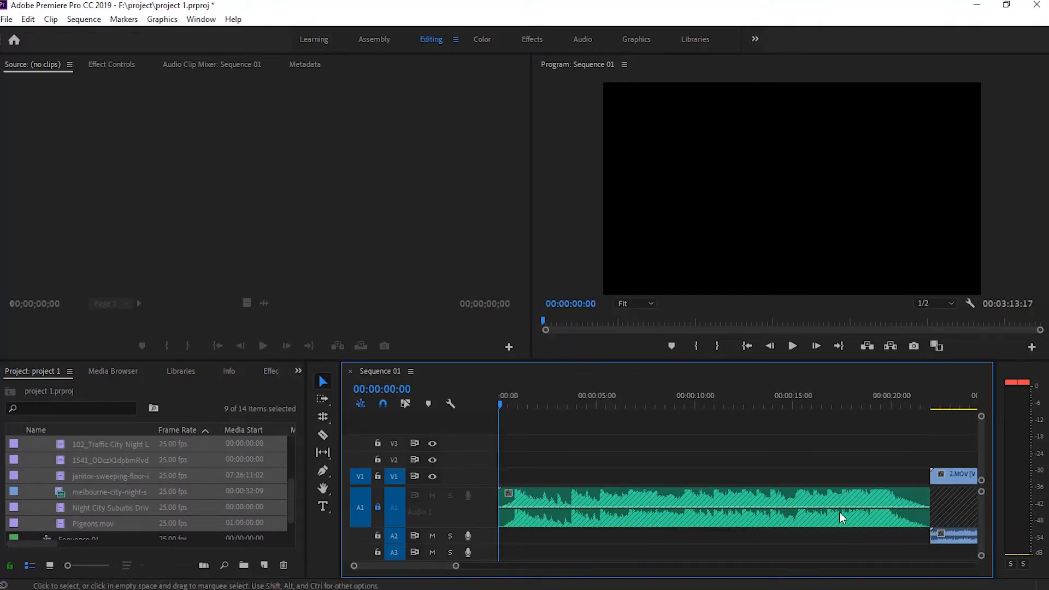
Unlink clip selection and delete the audio of the 2.MOV and melbourne-city-night clips from track A2
{"action": "key", "text": "backslash"}
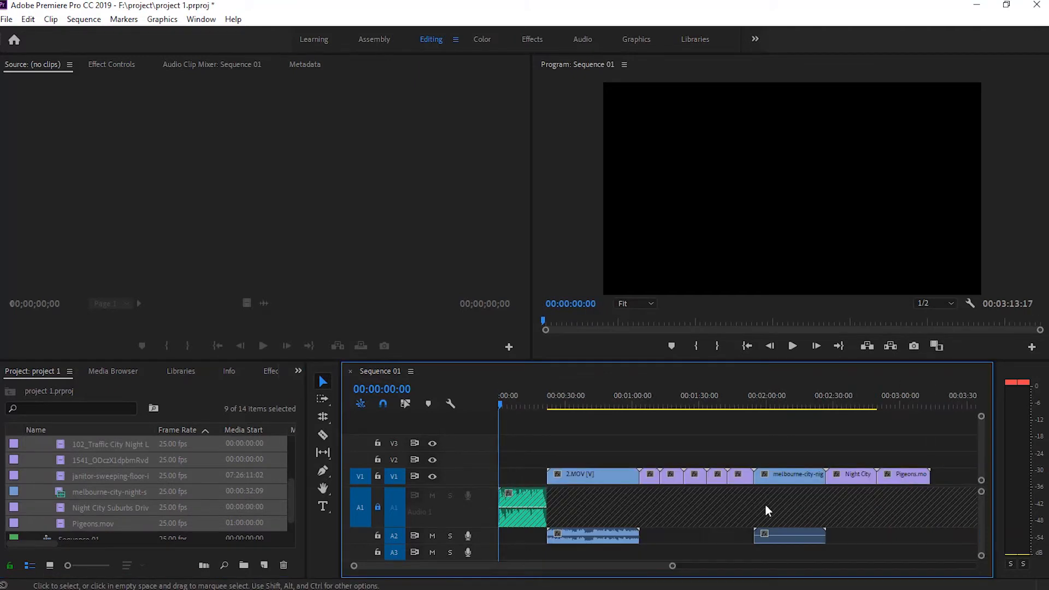
{"action": "left_click", "coordinate": [407, 403]}
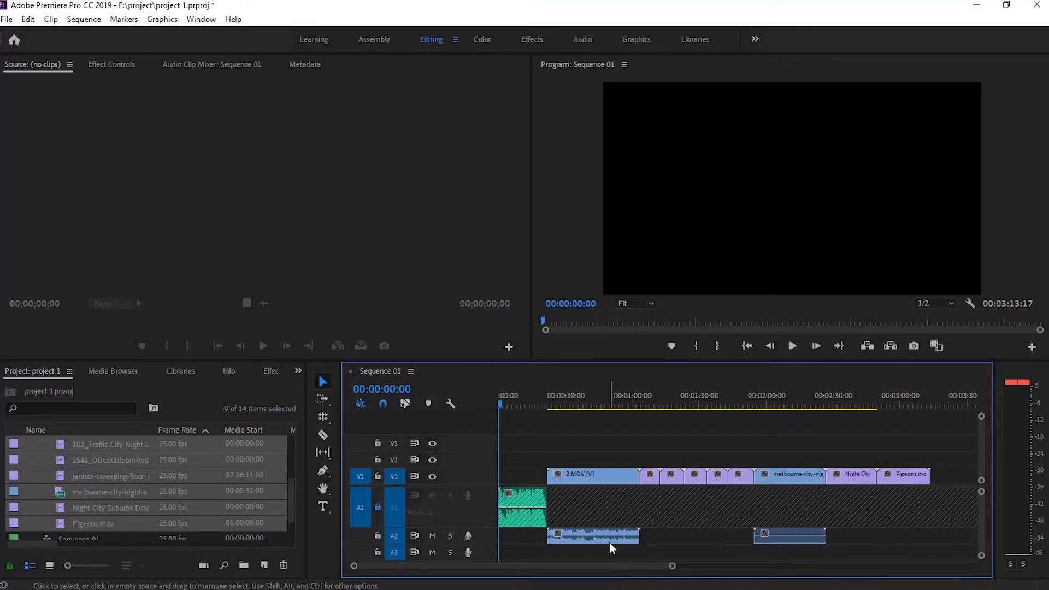
{"action": "left_click", "coordinate": [609, 541]}
{"action": "key", "text": "Delete"}
{"action": "left_click", "coordinate": [811, 537]}
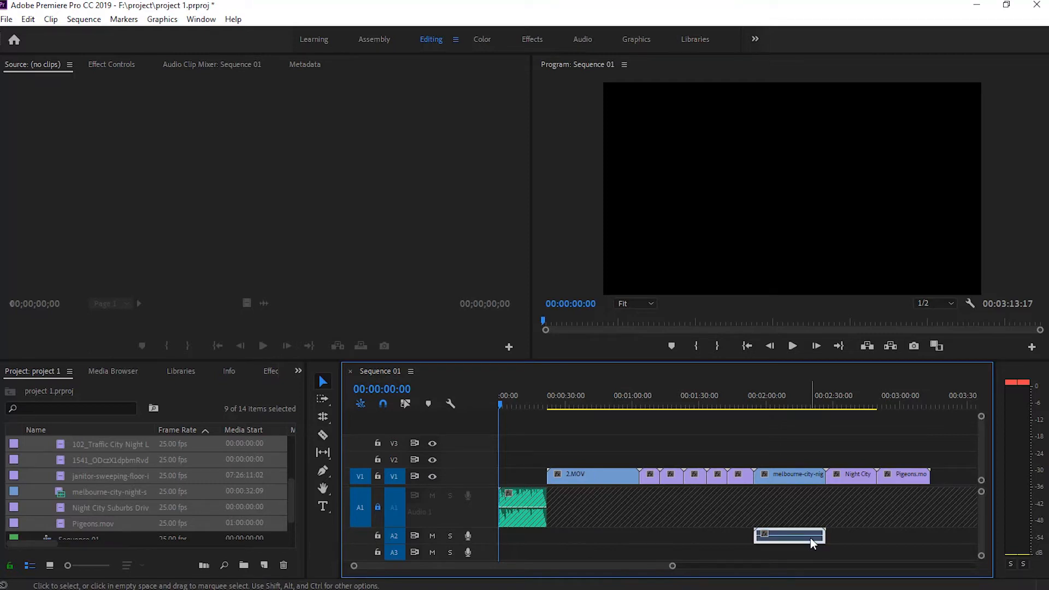
{"action": "key", "text": "Delete"}
Move all the video clips on V1 together to the start of the sequence
{"action": "left_click_drag", "start_coordinate": [955, 457], "coordinate": [540, 477]}
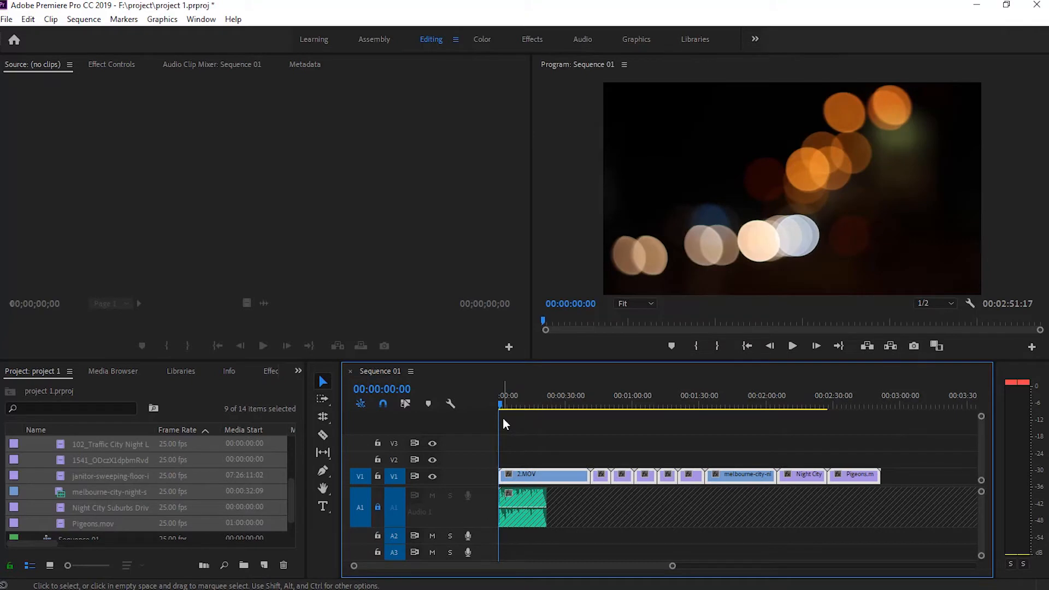
{"action": "key", "text": "equal"}
{"action": "key", "text": "equal"}
{"action": "key", "text": "equal"}
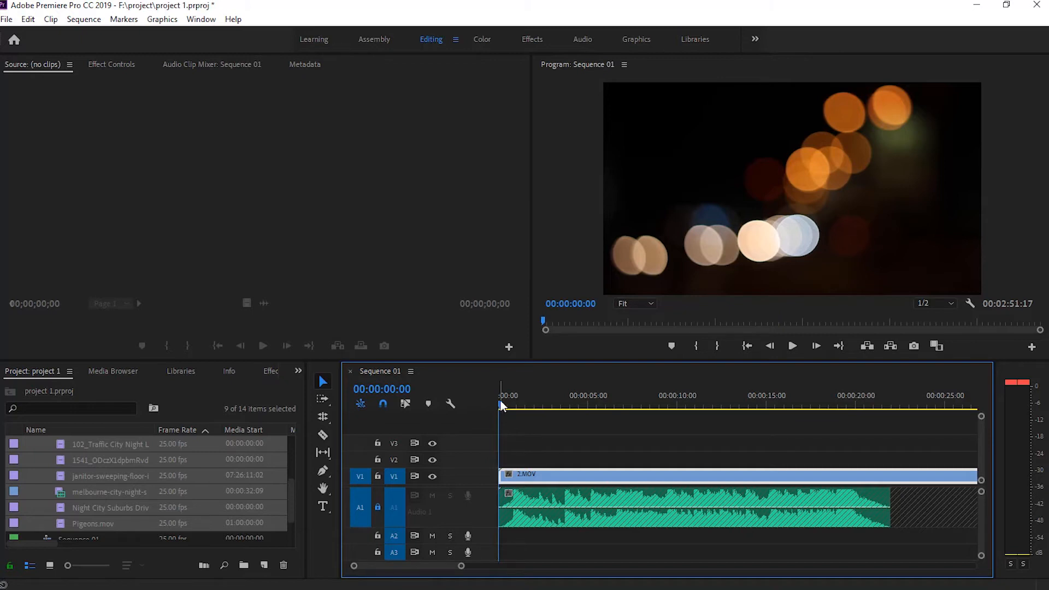
Ripple trim the start of 2.MOV at 00:00:02:24 and its end at the music beat at 00:00:03:18
{"action": "left_click_drag", "start_coordinate": [499, 401], "coordinate": [553, 405]}
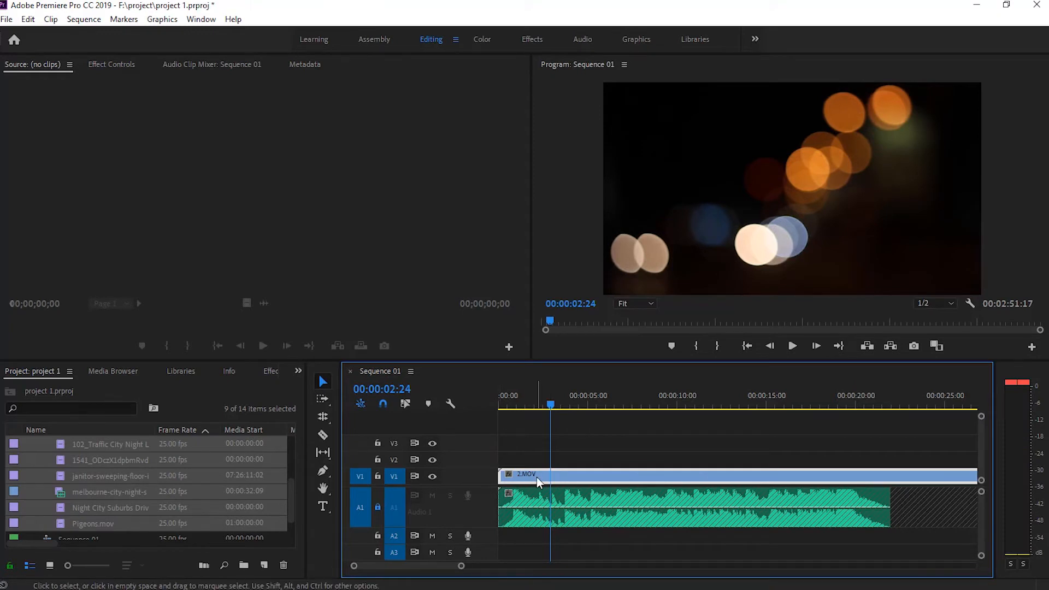
{"action": "key", "text": "Home"}
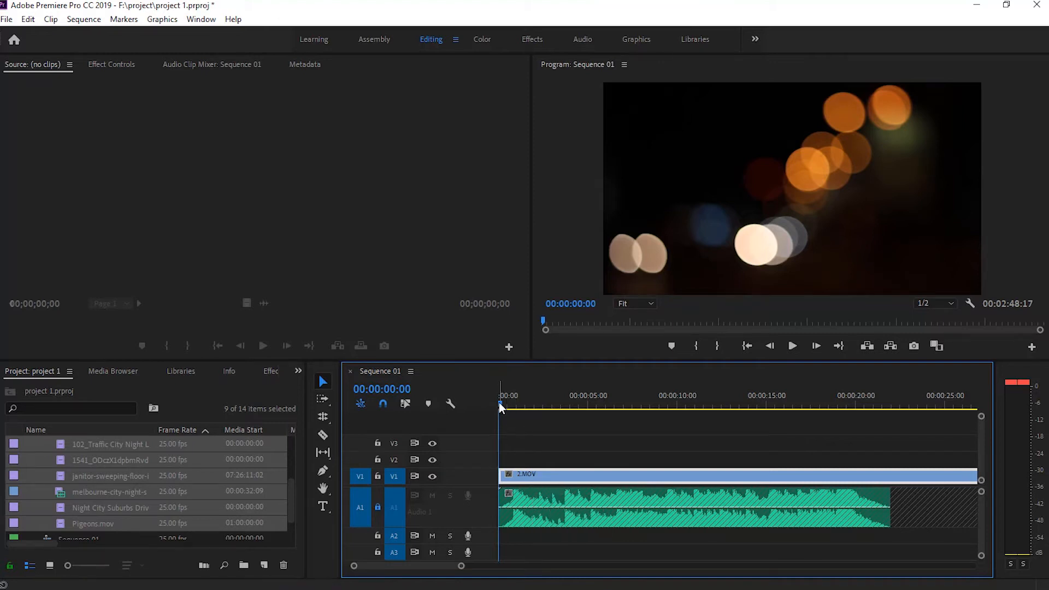
{"action": "left_click_drag", "start_coordinate": [499, 402], "coordinate": [564, 399]}
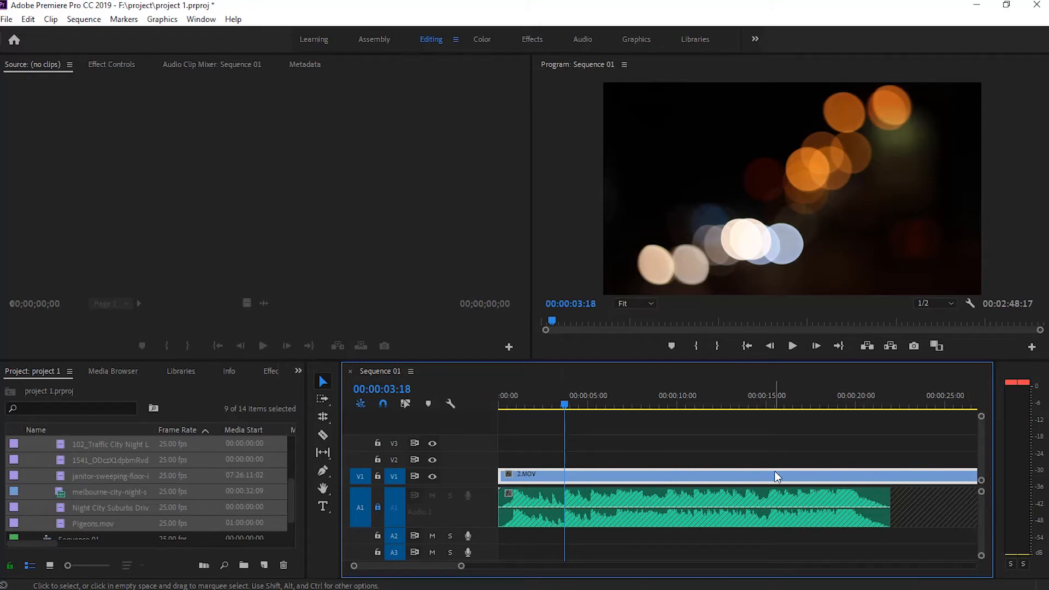
{"action": "key", "text": "w"}
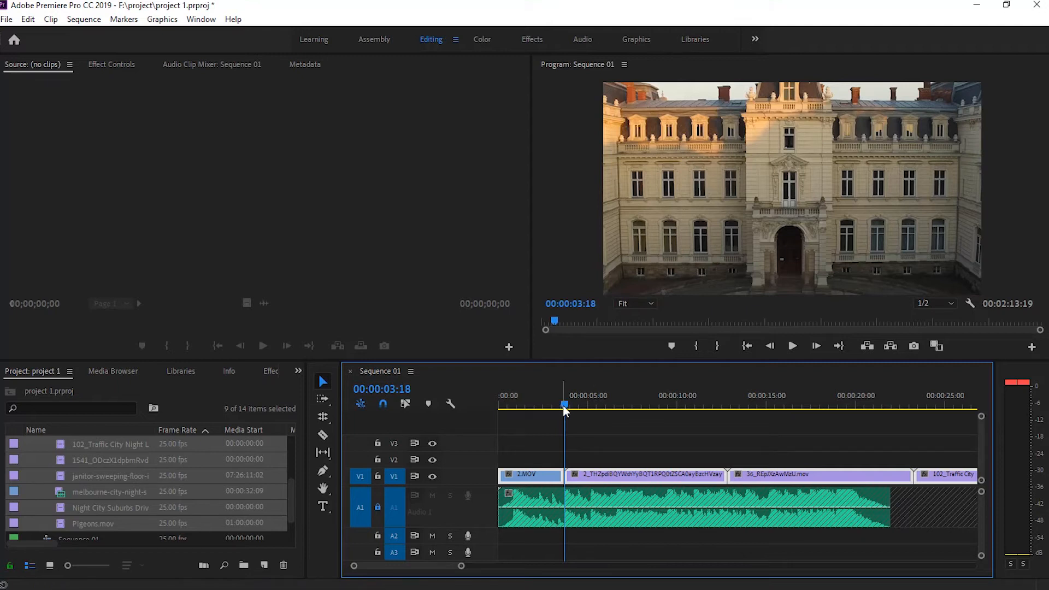
Ripple trim the starts and ends of the three clips following 2.MOV, cutting each to a short shot on the beat
{"action": "left_click_drag", "start_coordinate": [562, 406], "coordinate": [690, 404]}
{"action": "key", "text": "q"}
{"action": "key", "text": "w"}
{"action": "key", "text": "q"}
{"action": "key", "text": "w"}
{"action": "key", "text": "q"}
{"action": "key", "text": "w"}
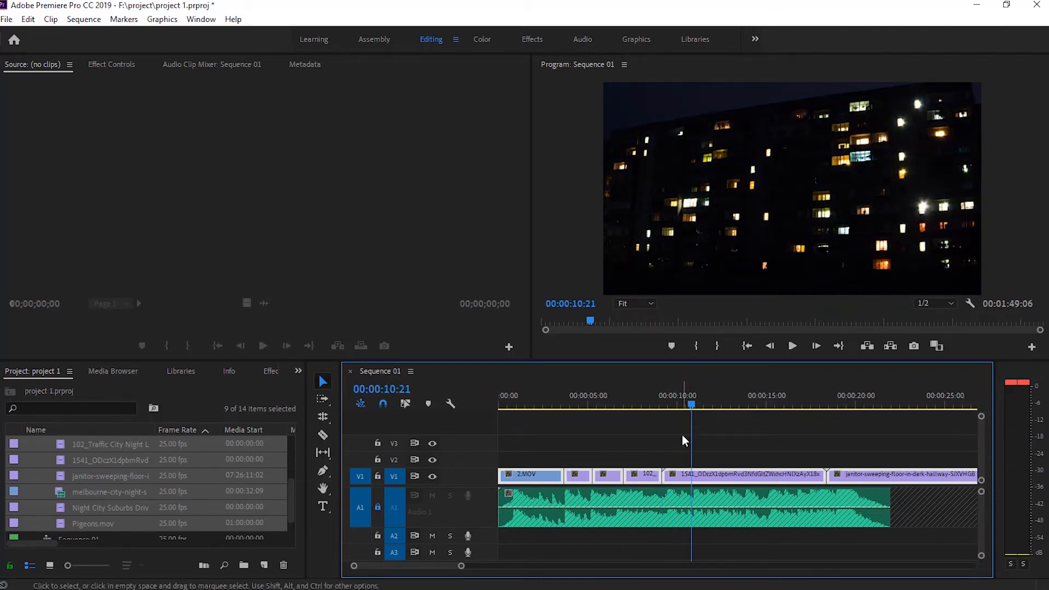
Trim the 1541 clip without rippling, its start at 00:00:10:21 and its end at 00:00:11:02, keeping it joined to the previous clip
{"action": "left_click", "coordinate": [697, 460]}
{"action": "left_click", "coordinate": [692, 474]}
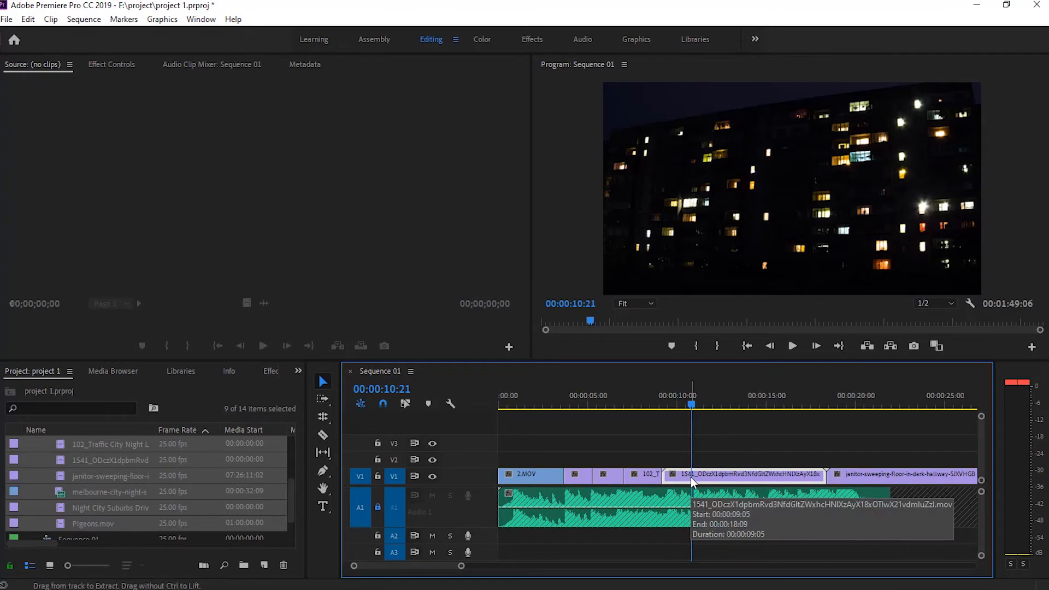
{"action": "key", "text": "ctrl+alt+q"}
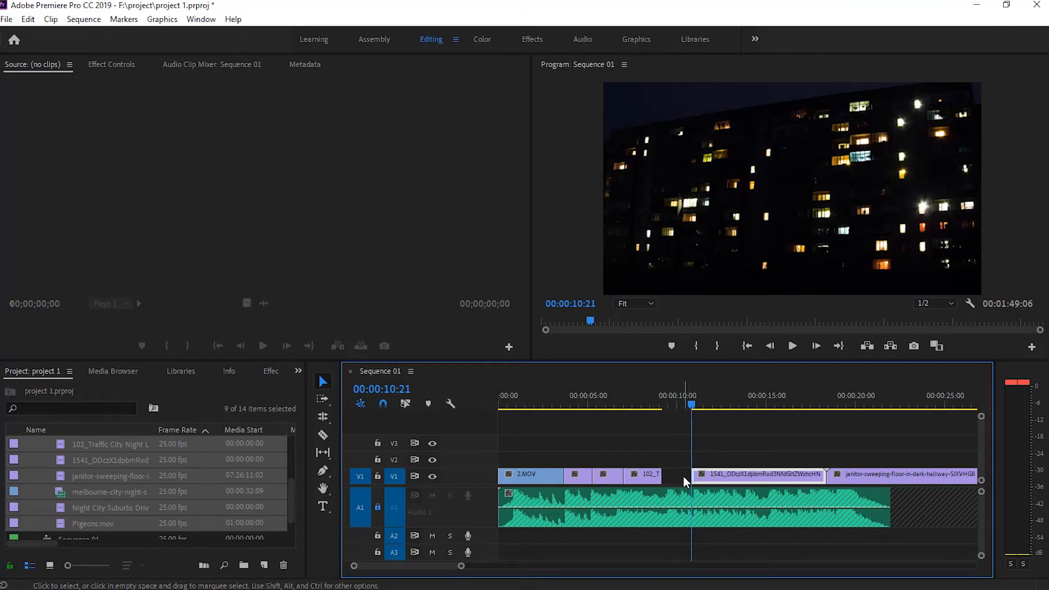
{"action": "left_click_drag", "start_coordinate": [739, 474], "coordinate": [710, 478]}
{"action": "left_click", "coordinate": [696, 402]}
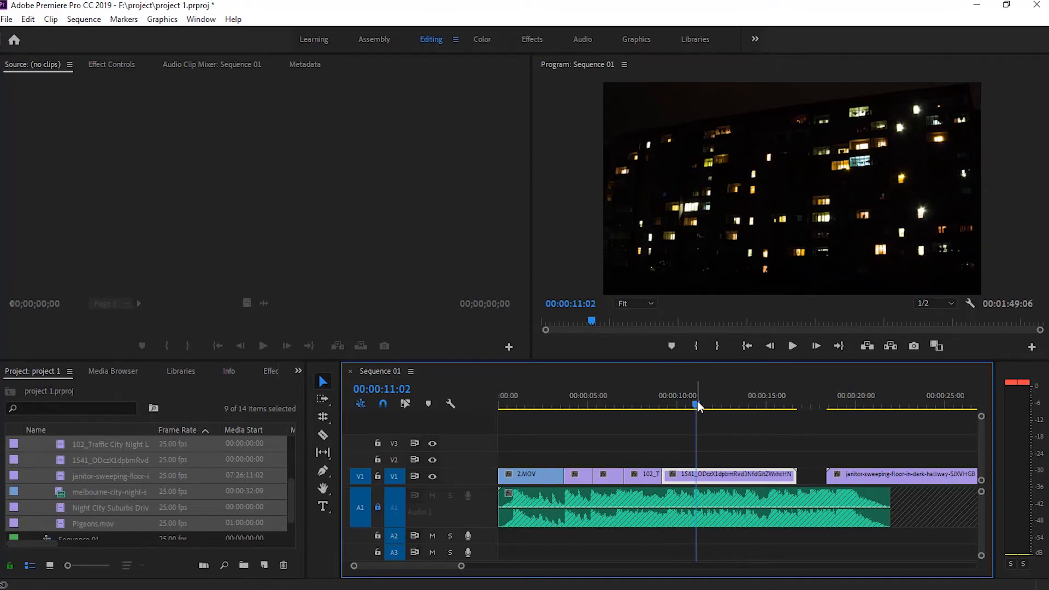
{"action": "key", "text": "ctrl+alt+w"}
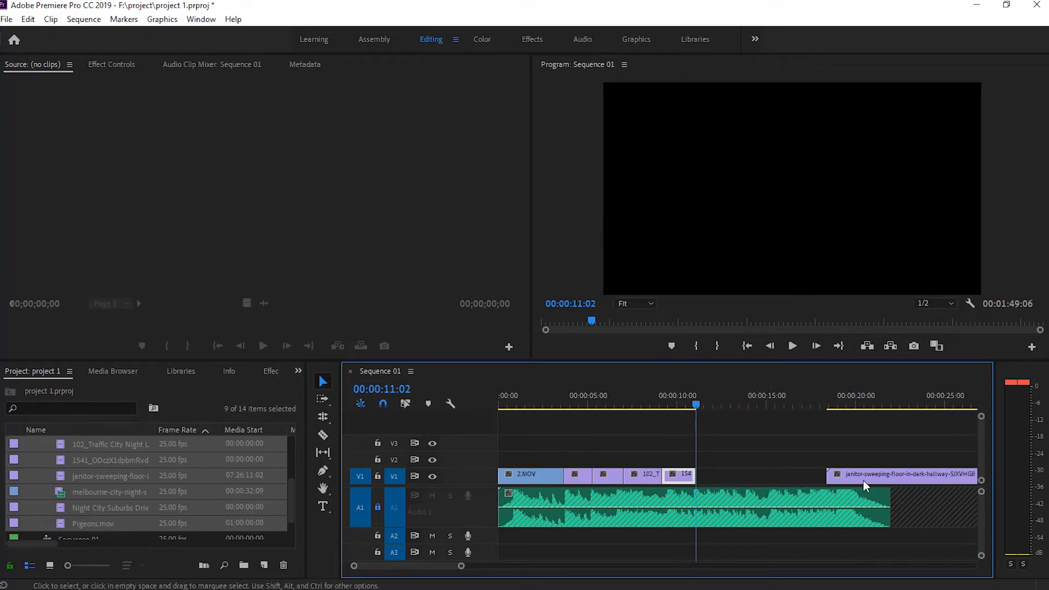
Move the janitor-sweeping clip against the 1541 clip and ripple trim its start and end so it finishes at 00:00:12:16
{"action": "left_click_drag", "start_coordinate": [856, 474], "coordinate": [725, 474]}
{"action": "left_click_drag", "start_coordinate": [695, 403], "coordinate": [724, 392]}
{"action": "key", "text": "q"}
{"action": "key", "text": "w"}
Ripple delete the gap before the melbourne-city-night-skyline clip and trim the clip's end at 00:00:15:03
{"action": "mouse_move", "coordinate": [929, 475]}
{"action": "left_mouse_down"}
{"action": "mouse_move", "coordinate": [801, 477]}
{"action": "mouse_move", "coordinate": [928, 472]}
{"action": "mouse_move", "coordinate": [914, 474]}
{"action": "left_mouse_up"}
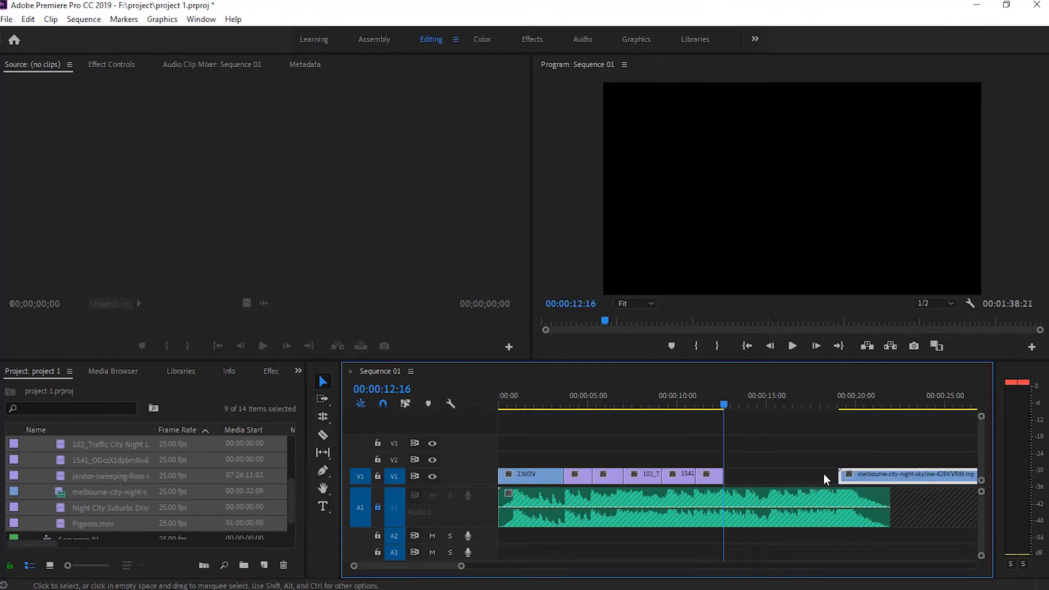
{"action": "right_click", "coordinate": [764, 472]}
{"action": "left_click", "coordinate": [778, 480]}
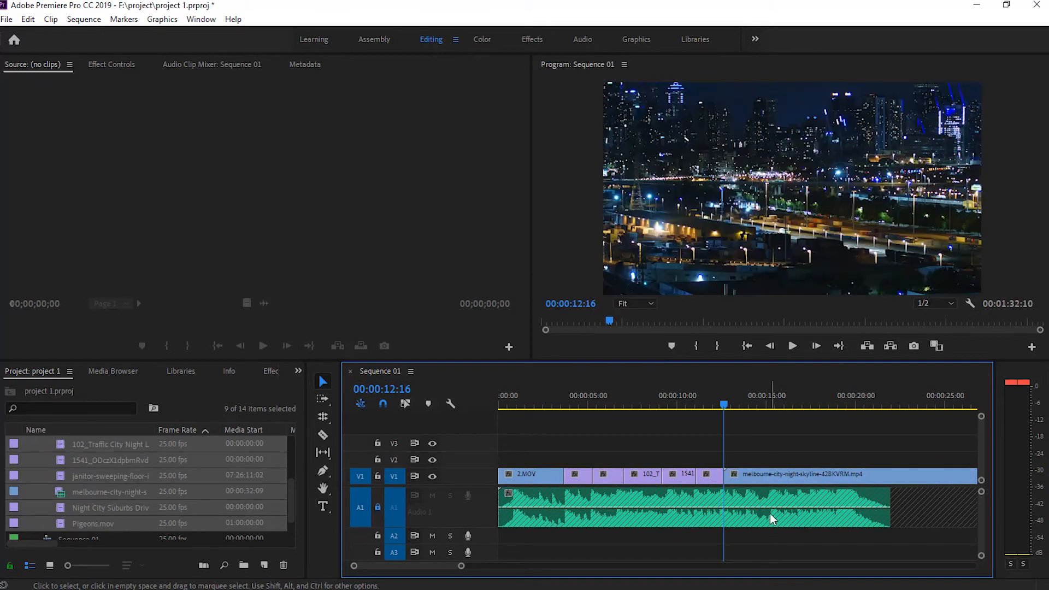
{"action": "left_click_drag", "start_coordinate": [726, 399], "coordinate": [769, 412]}
{"action": "key", "text": "w"}
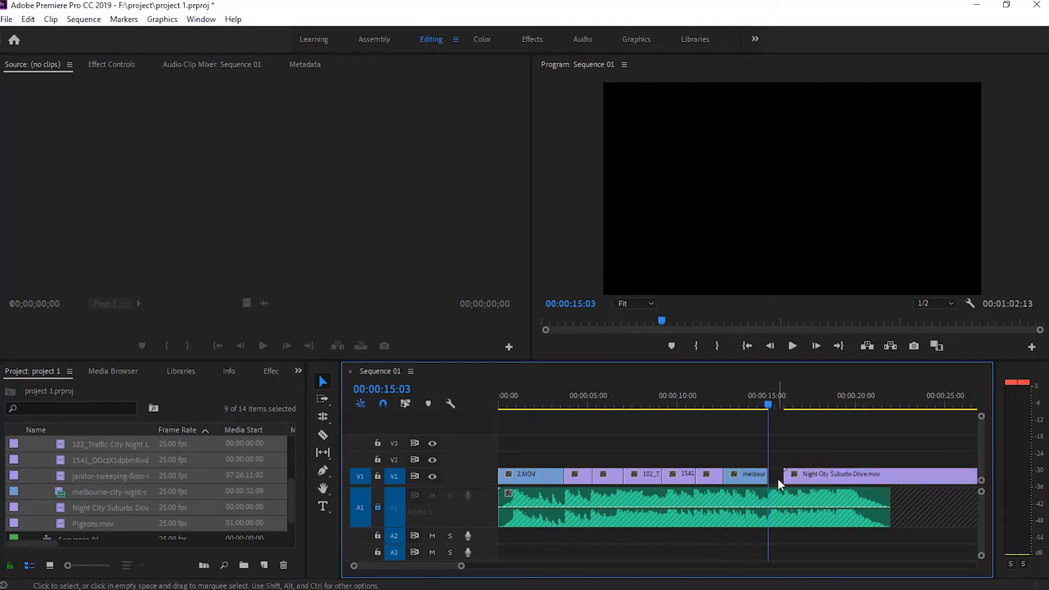
Ripple delete the gap before Night City Suburbs Drive.mov and ripple trim its start and its end, finishing at 00:00:17:21
{"action": "right_click", "coordinate": [779, 478]}
{"action": "left_click", "coordinate": [787, 487]}
{"action": "left_click", "coordinate": [789, 403]}
{"action": "key", "text": "Up"}
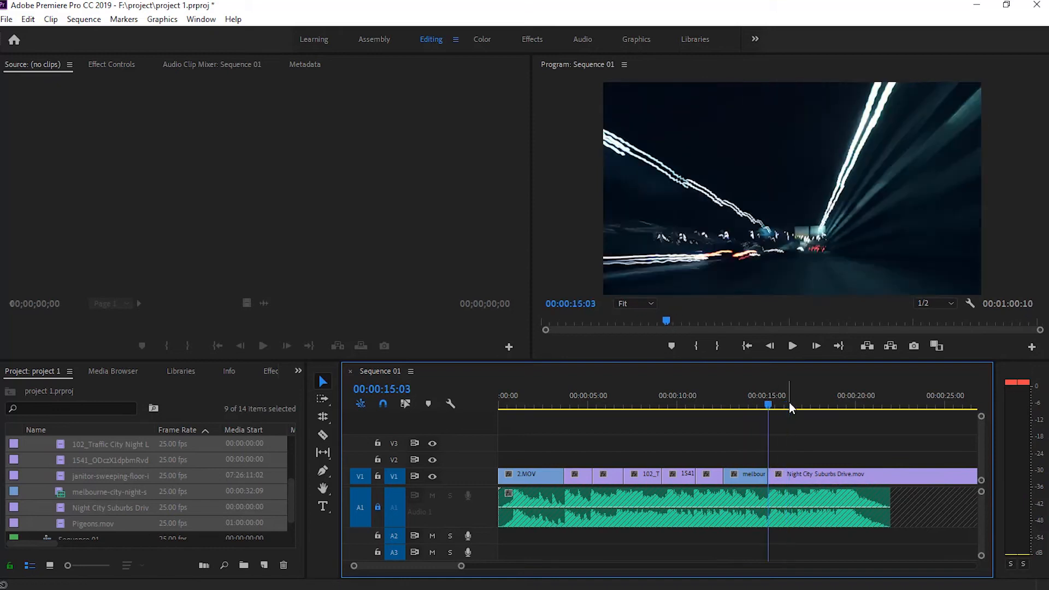
{"action": "left_click_drag", "start_coordinate": [769, 411], "coordinate": [815, 407]}
{"action": "key", "text": "w"}
{"action": "key", "text": "w"}
Shift the shortened Pigeons.mov, Night City and melbourne clips to finish with the music, and lengthen the janitor and 1541 clips to fill the gap
{"action": "left_click_drag", "start_coordinate": [836, 474], "coordinate": [861, 474]}
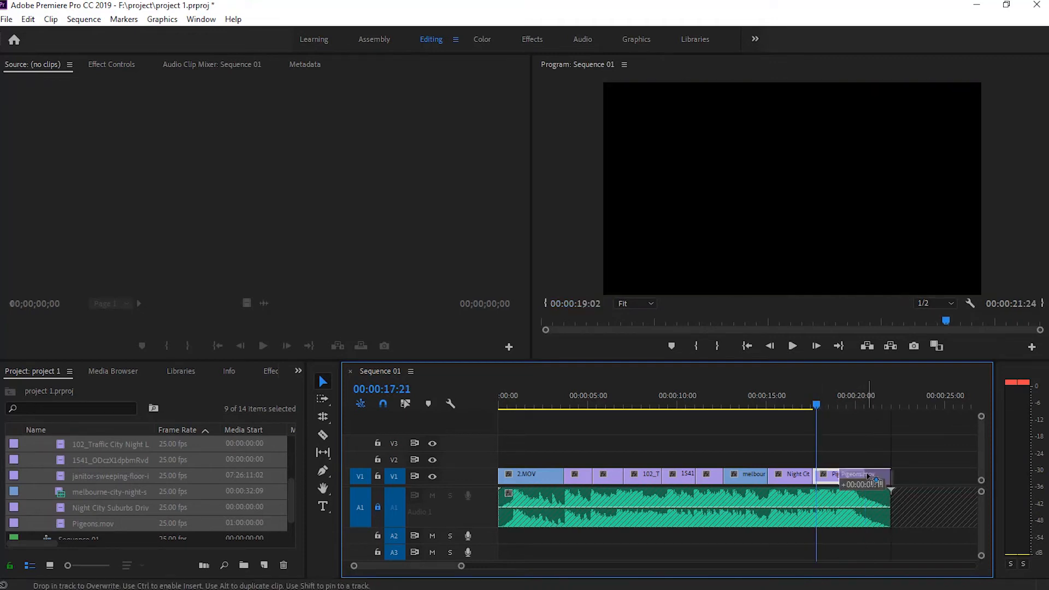
{"action": "left_click_drag", "start_coordinate": [797, 475], "coordinate": [822, 476]}
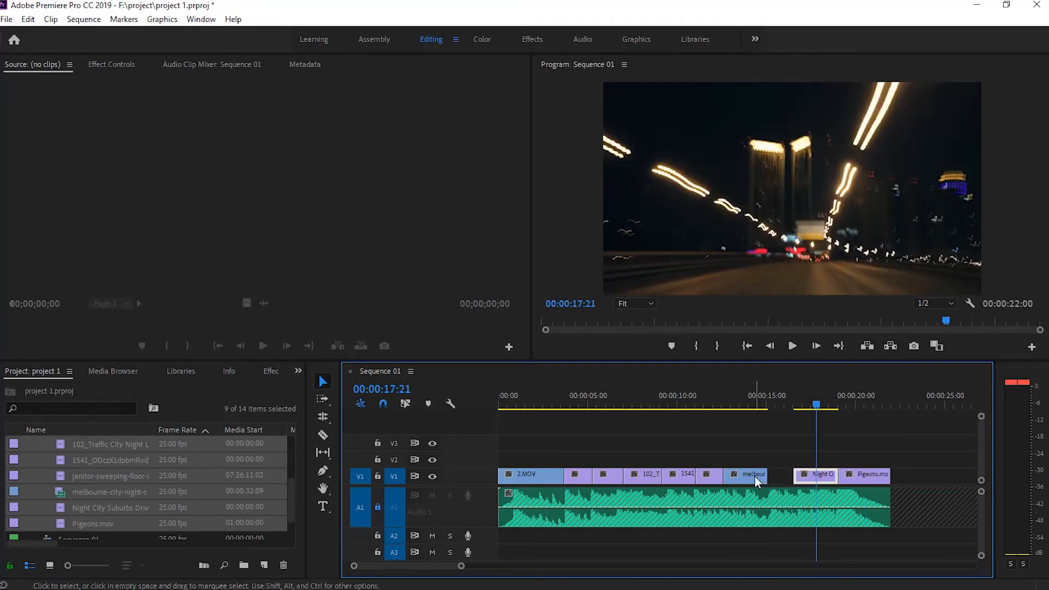
{"action": "left_click_drag", "start_coordinate": [756, 476], "coordinate": [664, 476]}
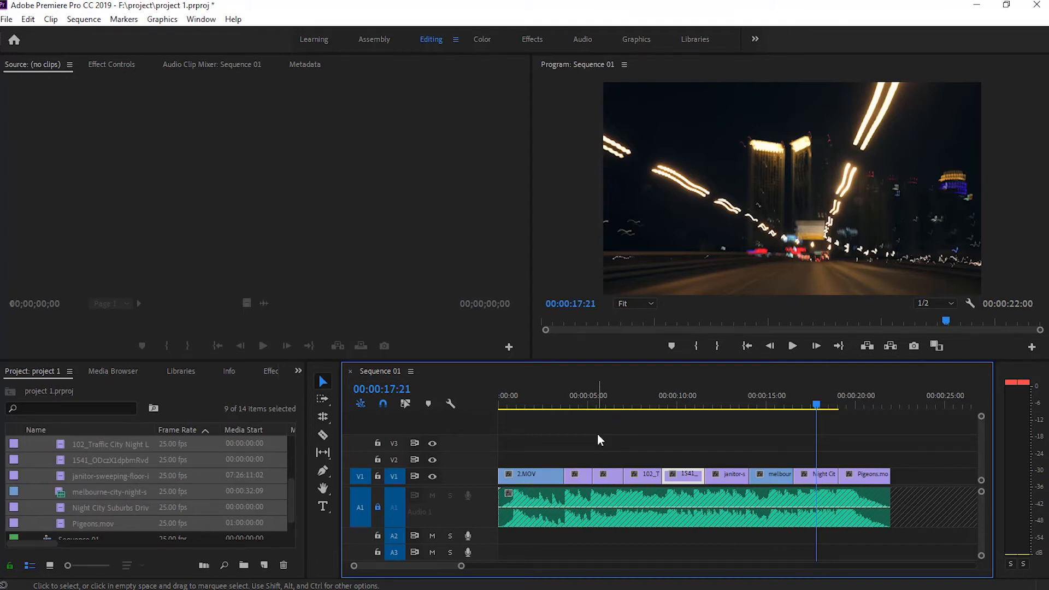
Roll the cut after 2.MOV slightly earlier, and ripple-edit the end of the 2_THZ clip 9 frames longer
{"action": "key", "text": "n"}
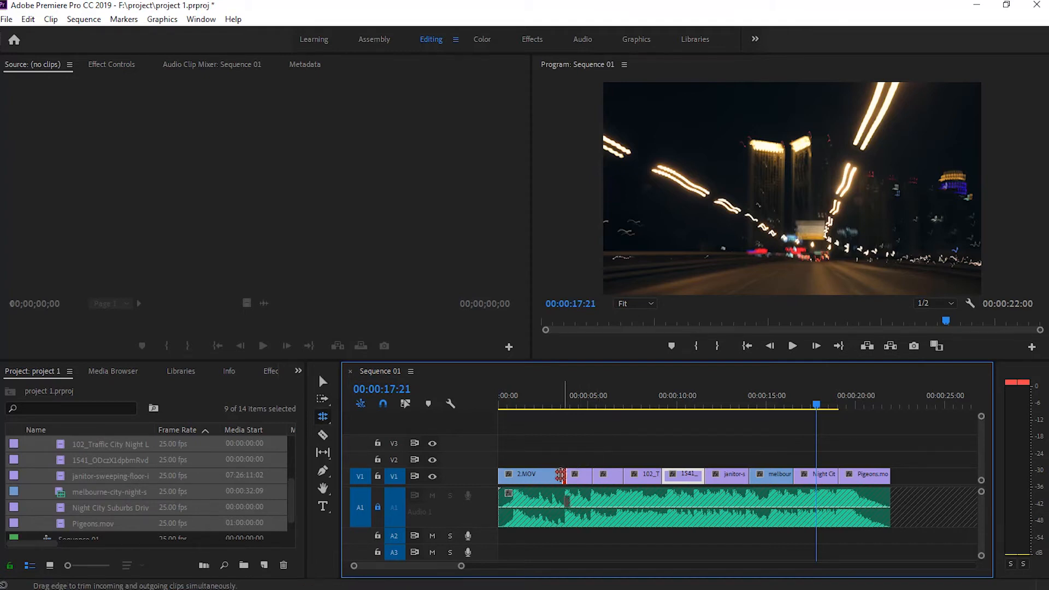
{"action": "left_click_drag", "start_coordinate": [561, 474], "coordinate": [553, 479]}
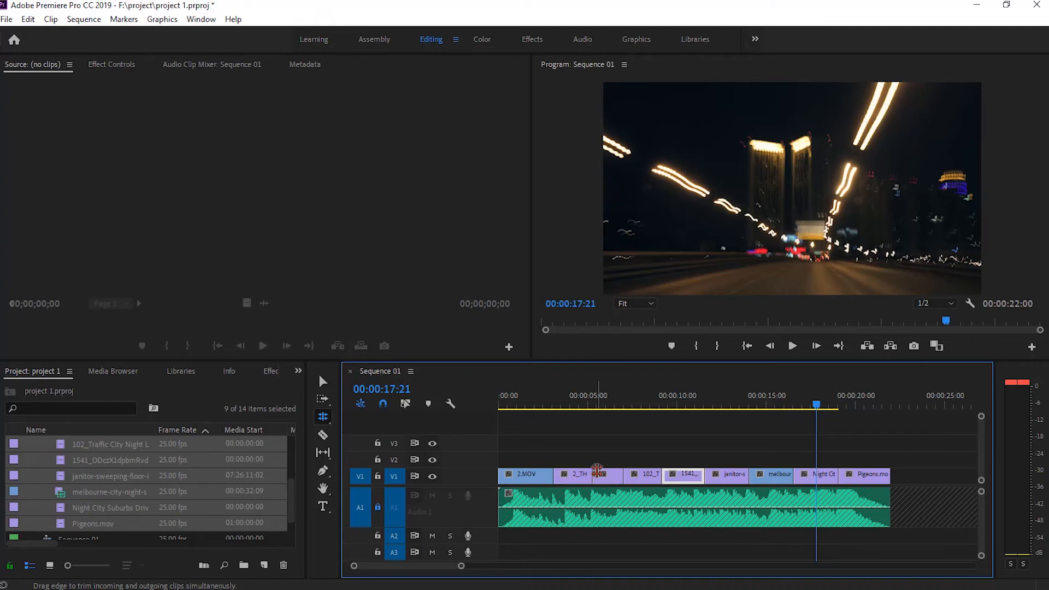
{"action": "key", "text": "b"}
{"action": "left_click_drag", "start_coordinate": [588, 475], "coordinate": [594, 475]}
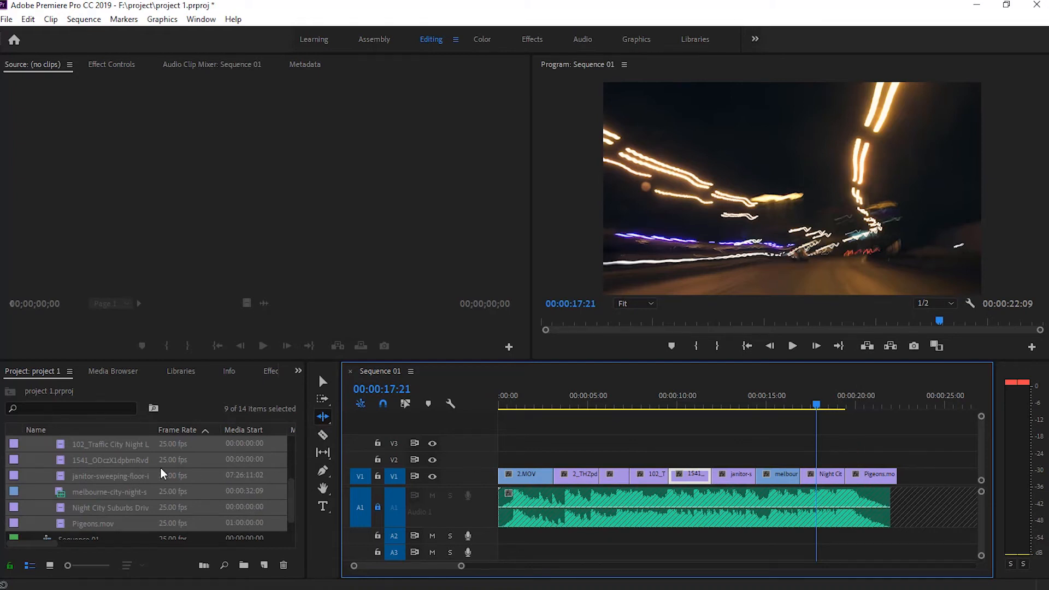
Collapse the video bin and delete all the video clips from track V1, leaving only the music
{"action": "scroll", "coordinate": [38, 482], "scroll_direction": "up", "scroll_amount": 3}
{"action": "left_click", "coordinate": [31, 476]}
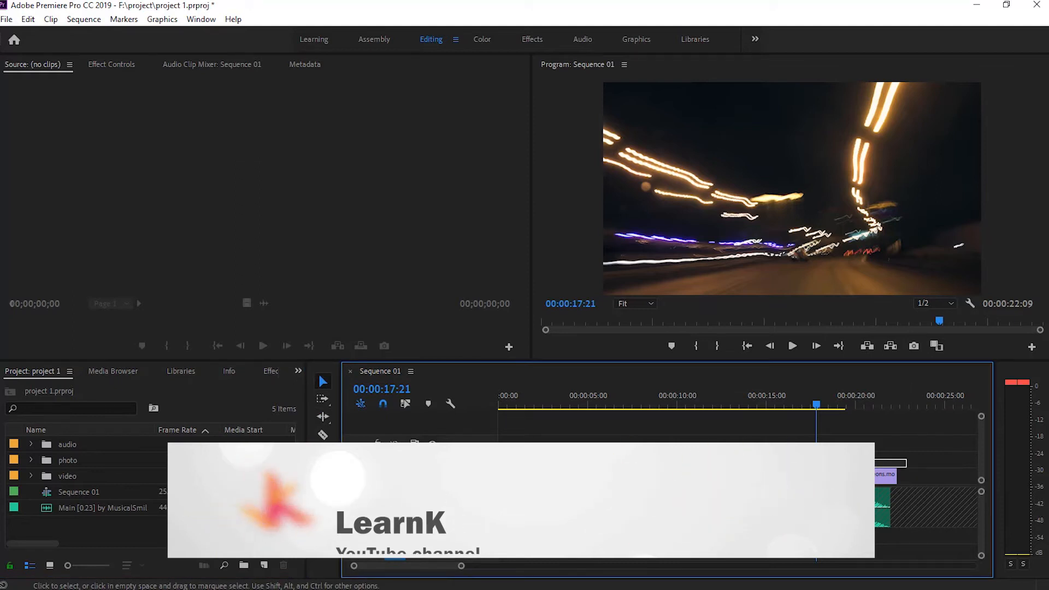
{"action": "key", "text": "v"}
{"action": "key", "text": "Delete"}
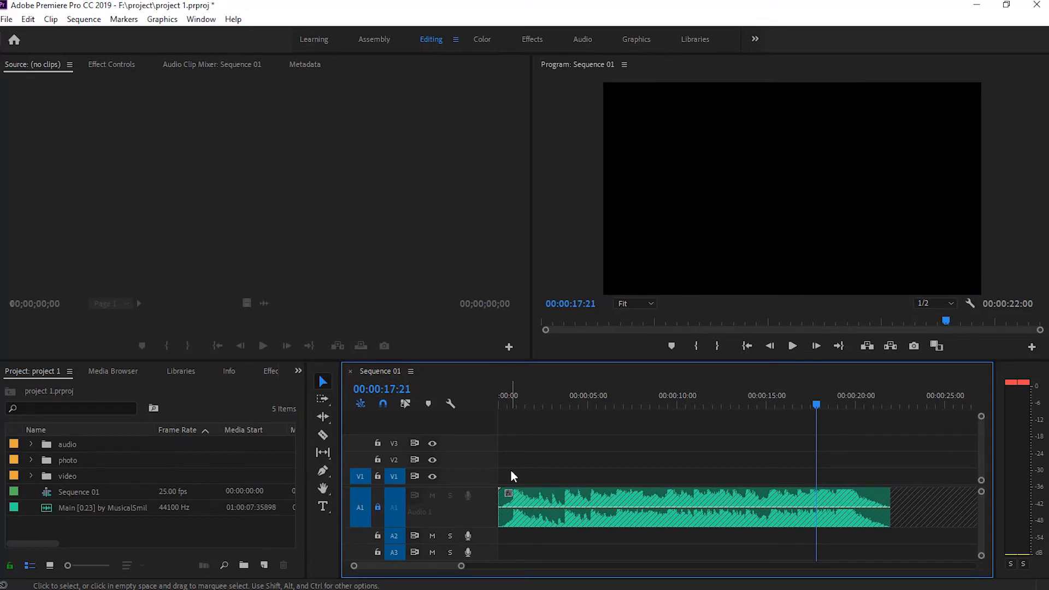
Add a marker at the start of the sequence, at 00:00:00:00
{"action": "left_click", "coordinate": [500, 407]}
{"action": "scroll", "coordinate": [500, 406], "scroll_direction": "up", "scroll_amount": 1}
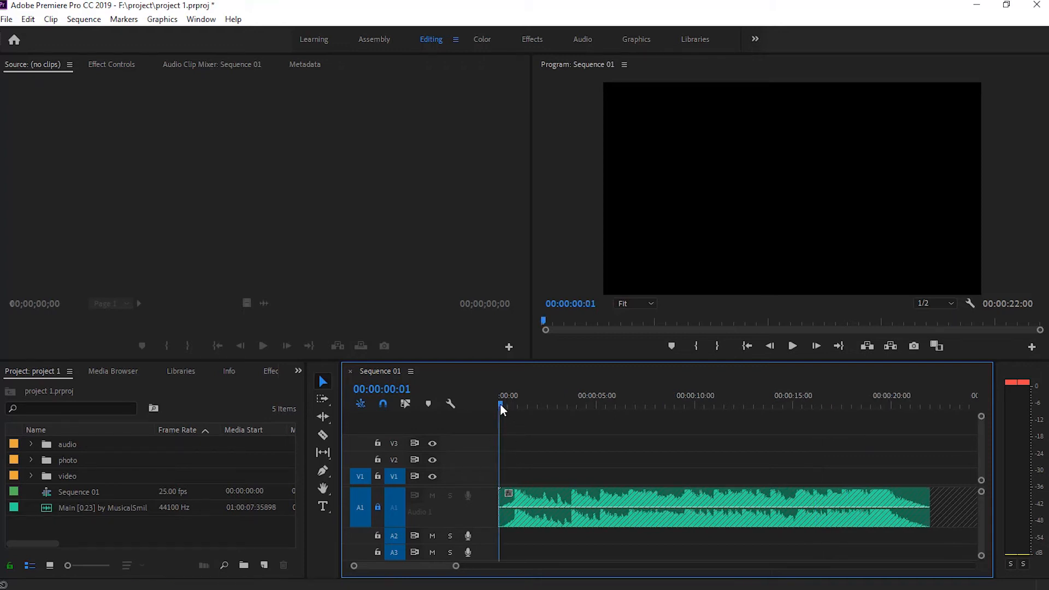
{"action": "left_click_drag", "start_coordinate": [501, 405], "coordinate": [490, 406]}
{"action": "key", "text": "m"}
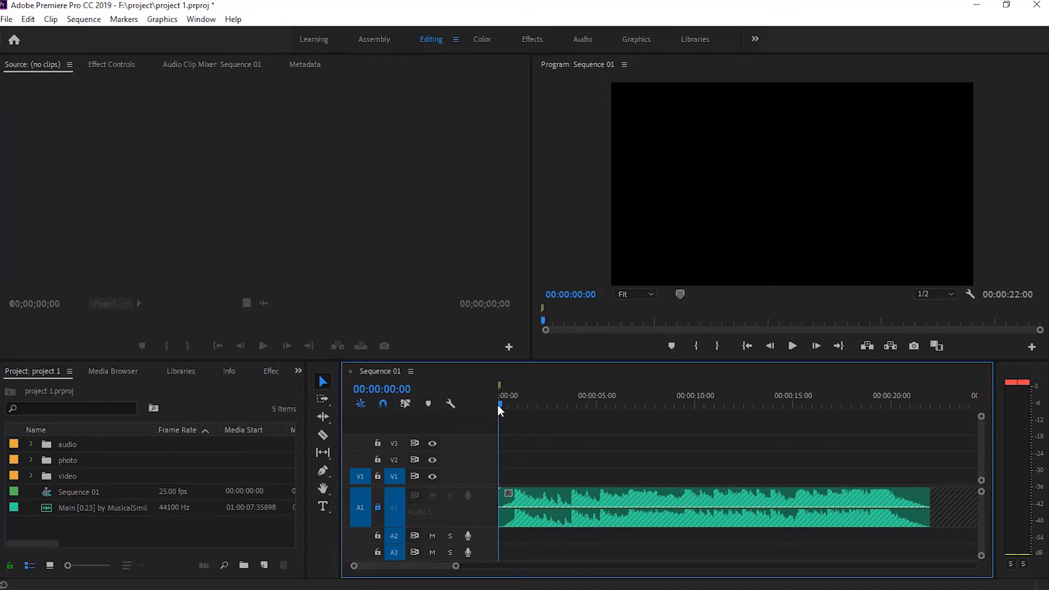
Add a marker on the music's beat at 00:00:03:19
{"action": "left_click_drag", "start_coordinate": [500, 401], "coordinate": [574, 398]}
{"action": "key", "text": "="}
{"action": "key", "text": "="}
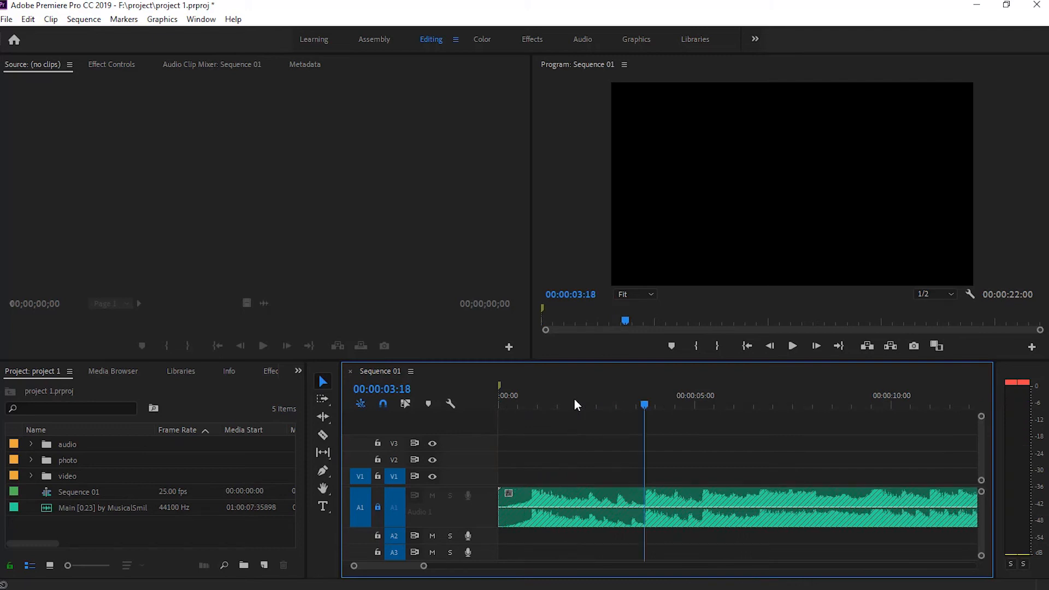
{"action": "key", "text": "Right"}
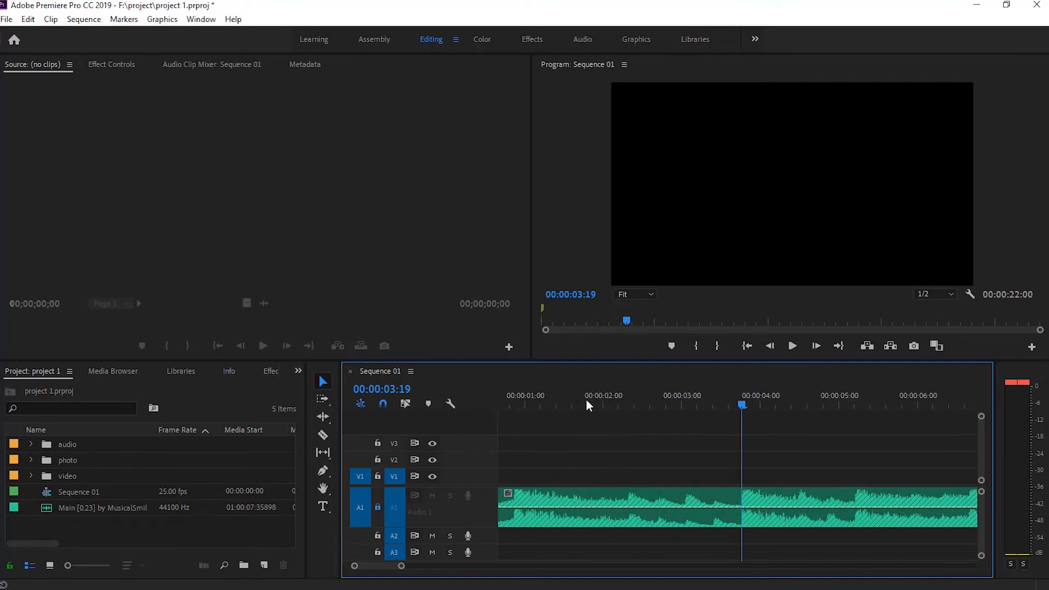
{"action": "key", "text": "m"}
{"action": "key", "text": "minus"}
{"action": "key", "text": "minus"}
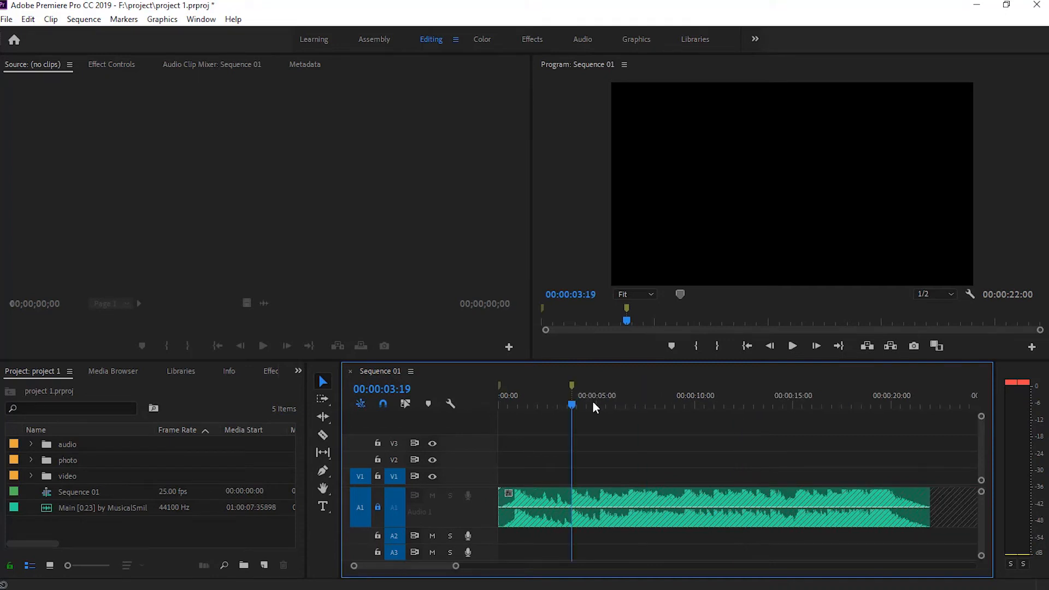
Add a marker on the music's beat at 00:00:05:05
{"action": "key", "text": "Right"}
{"action": "key", "text": "space"}
{"action": "left_click", "coordinate": [595, 405]}
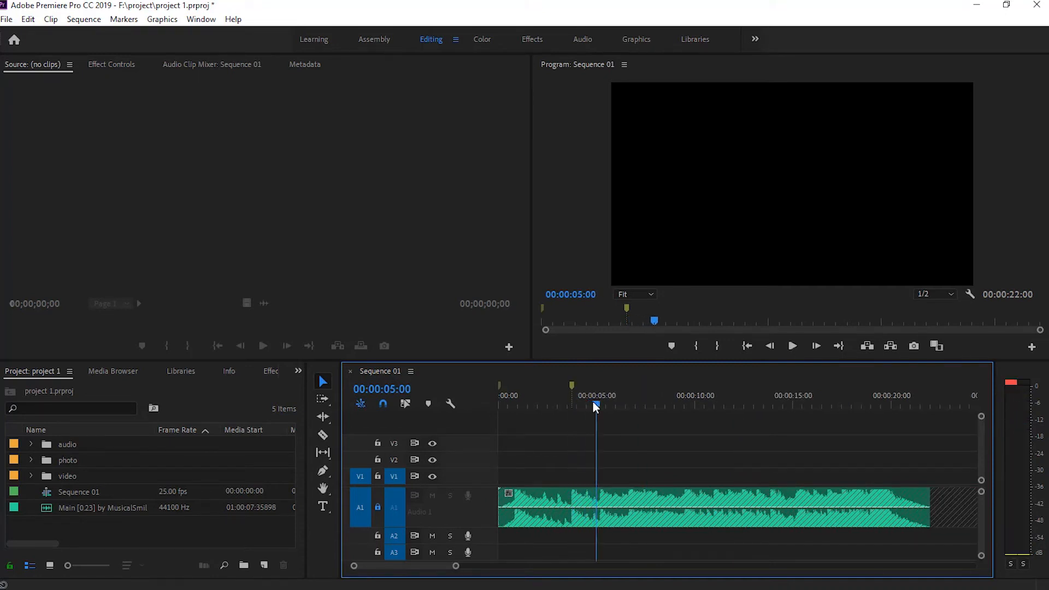
{"action": "left_click_drag", "start_coordinate": [594, 403], "coordinate": [598, 403]}
{"action": "key", "text": "m"}
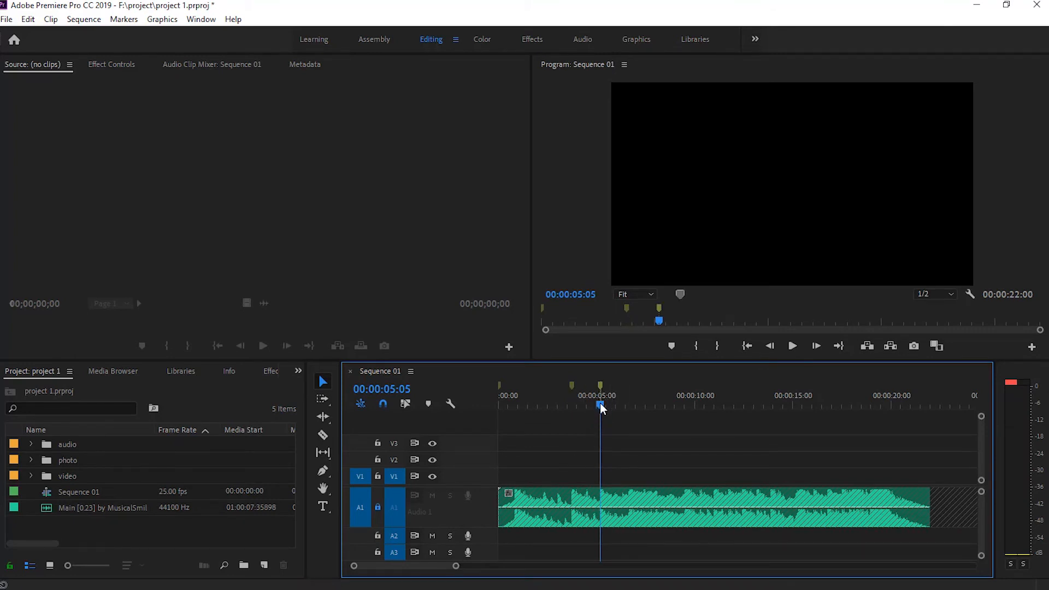
Add five more markers on the following beats of the music, placing the last one at 00:00:16:01
{"action": "left_click_drag", "start_coordinate": [600, 405], "coordinate": [813, 408]}
{"action": "key", "text": "m"}
{"action": "key", "text": "m"}
{"action": "key", "text": "m"}
{"action": "key", "text": "m"}
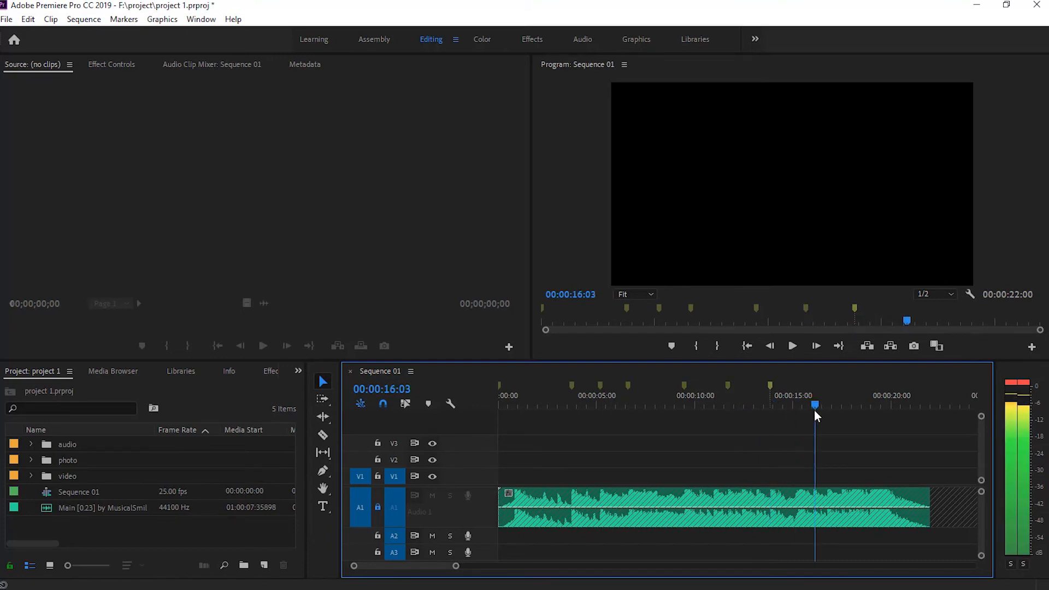
{"action": "key", "text": "m"}
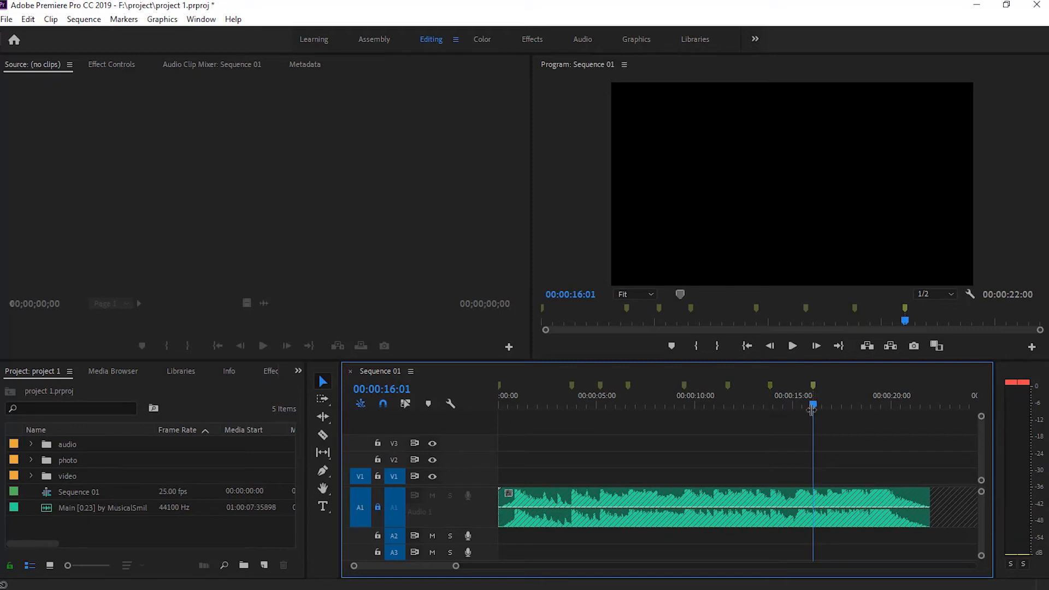
Add a marker on the beat at about 19 seconds and another at the end of the music, at 00:00:21:24
{"action": "left_click_drag", "start_coordinate": [815, 410], "coordinate": [930, 415]}
{"action": "key", "text": "m"}
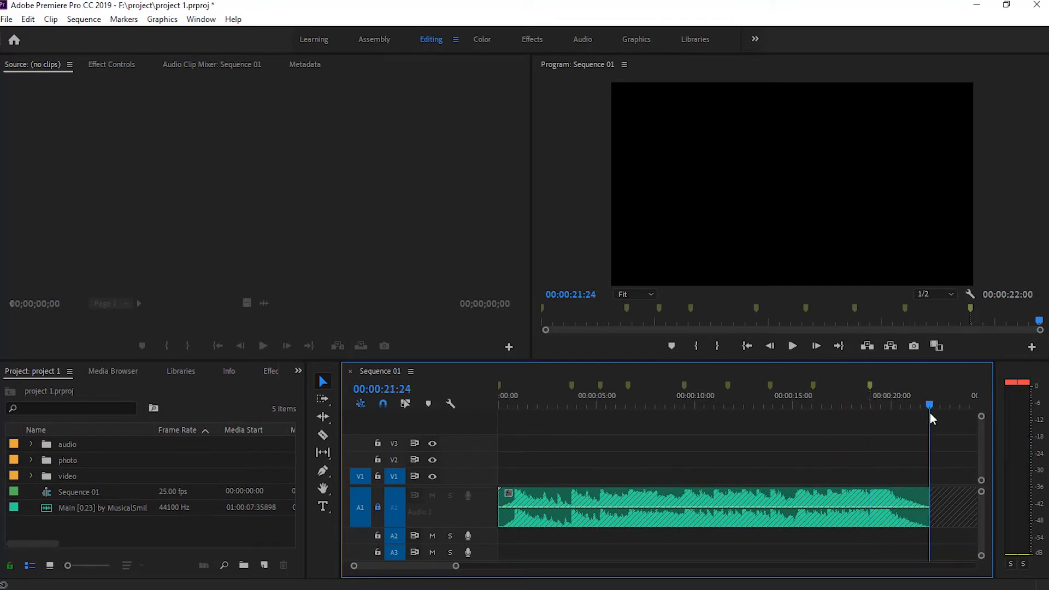
{"action": "key", "text": "m"}
Return the playhead to the first marker and select all nine clips in the video bin, from 2.MOV to Pigeons.mov
{"action": "left_click", "coordinate": [500, 386]}
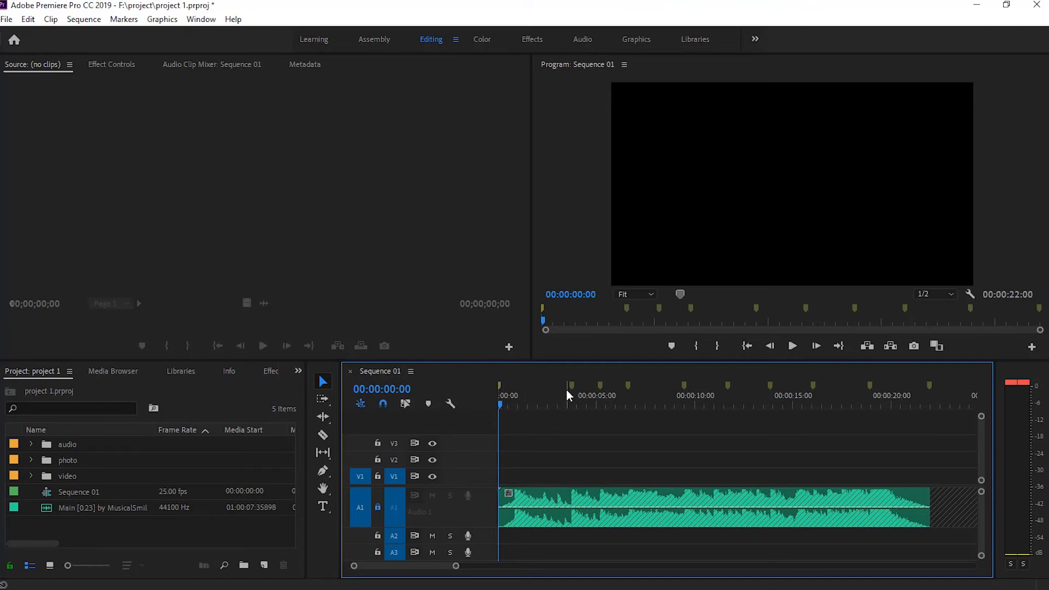
{"action": "left_click", "coordinate": [30, 475]}
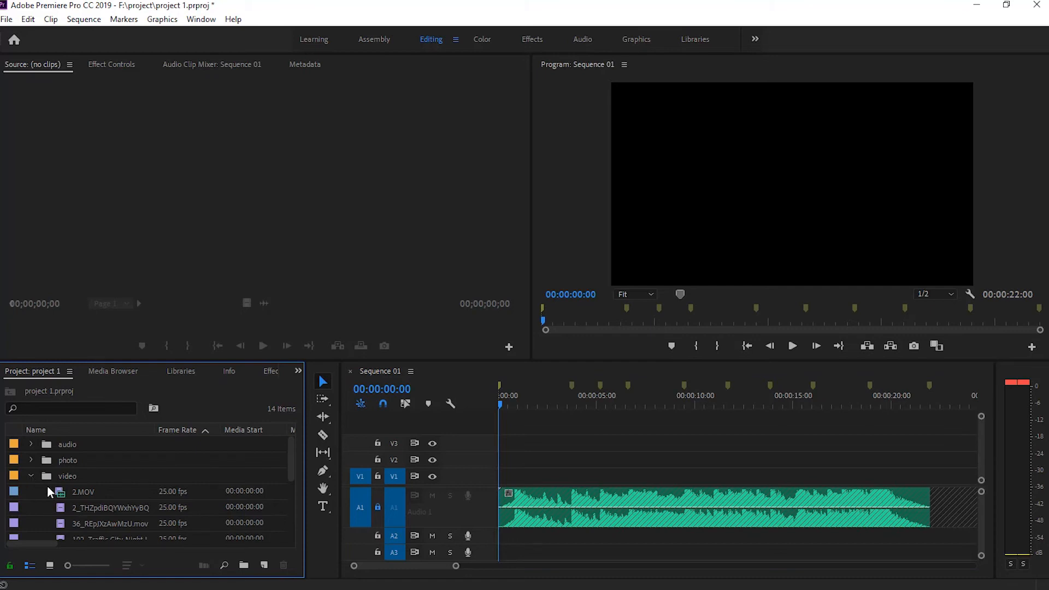
{"action": "left_click", "coordinate": [70, 490]}
{"action": "scroll", "coordinate": [71, 490], "scroll_direction": "down", "scroll_amount": 4}
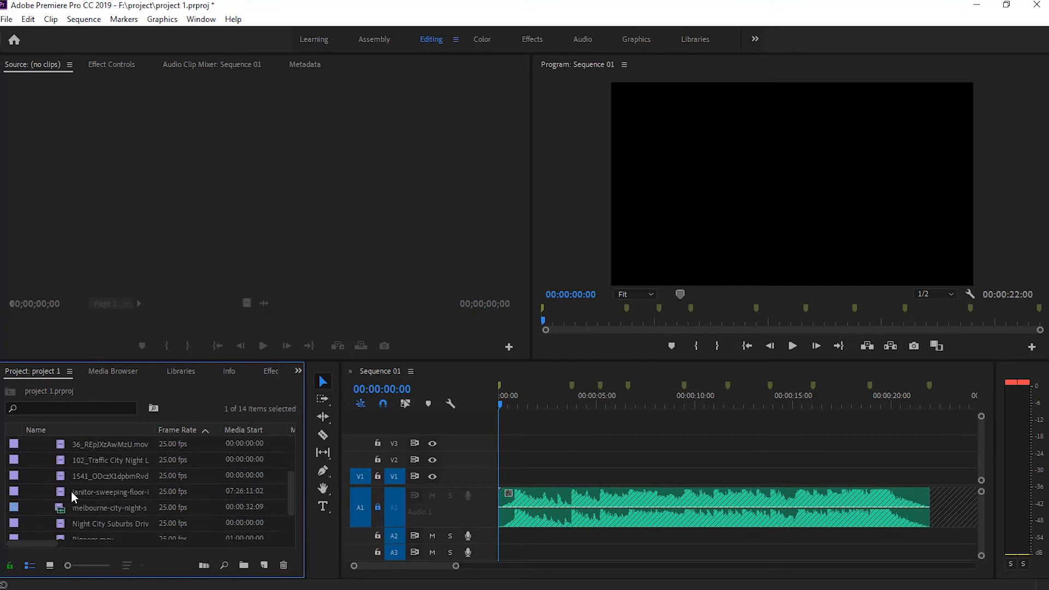
{"action": "left_click", "coordinate": [100, 506], "text": "shift"}
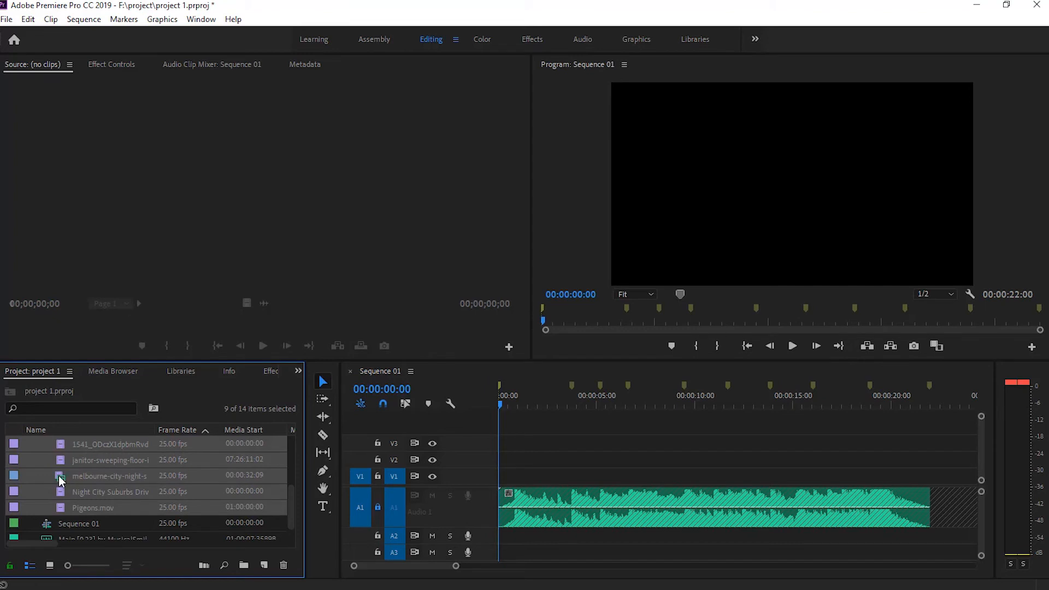
{"action": "scroll", "coordinate": [140, 522], "scroll_direction": "down", "scroll_amount": 1}
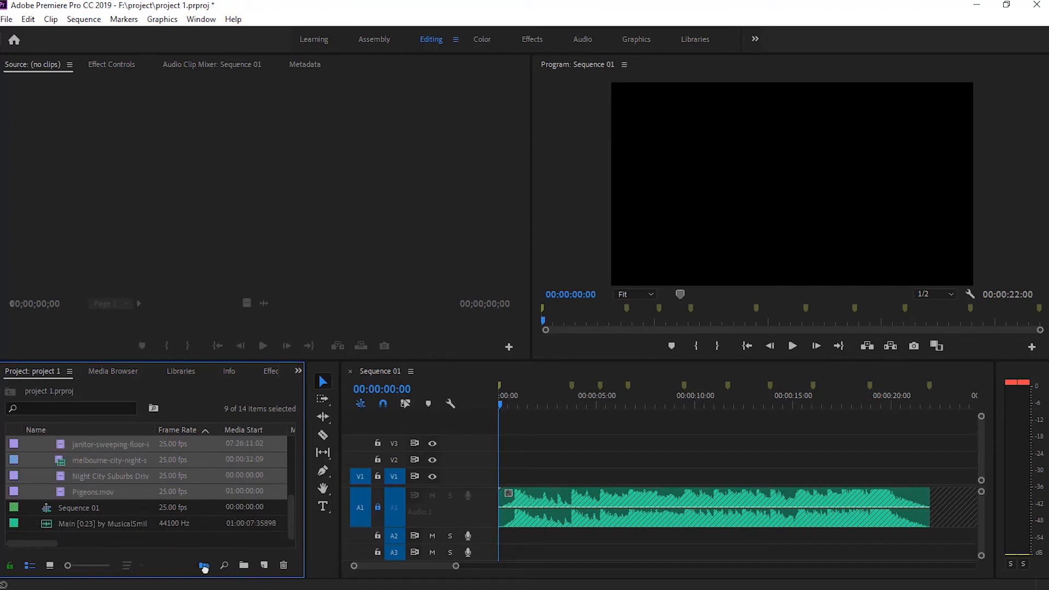
Automate the selected clips to the sequence in Sort Order, placed At Unnumbered Markers with Overwrite Edit and audio ignored
{"action": "left_click", "coordinate": [204, 566]}
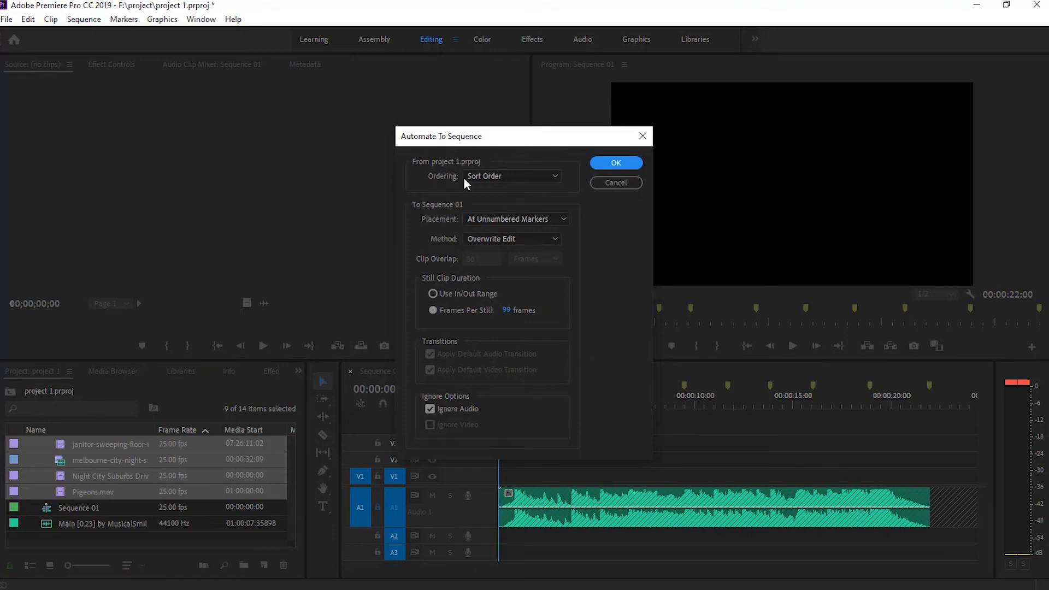
{"action": "left_click", "coordinate": [498, 179]}
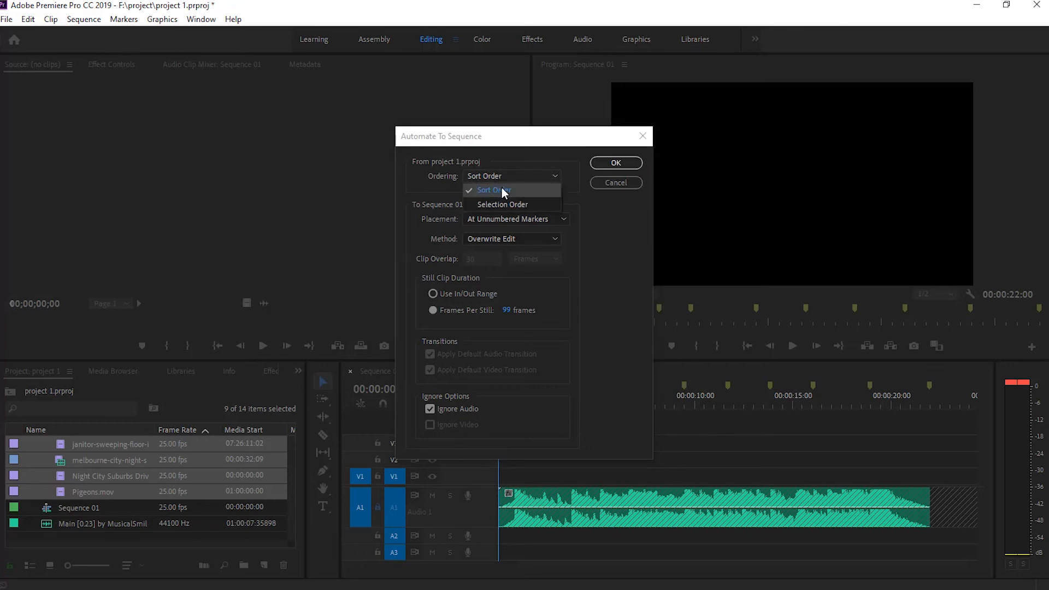
{"action": "left_click", "coordinate": [504, 191]}
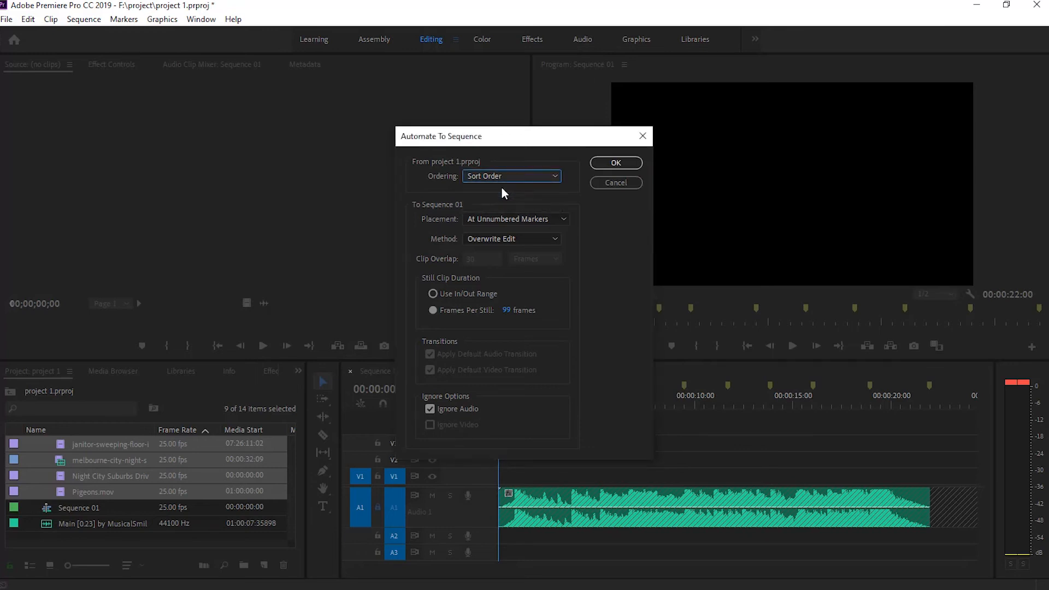
{"action": "left_click", "coordinate": [492, 215]}
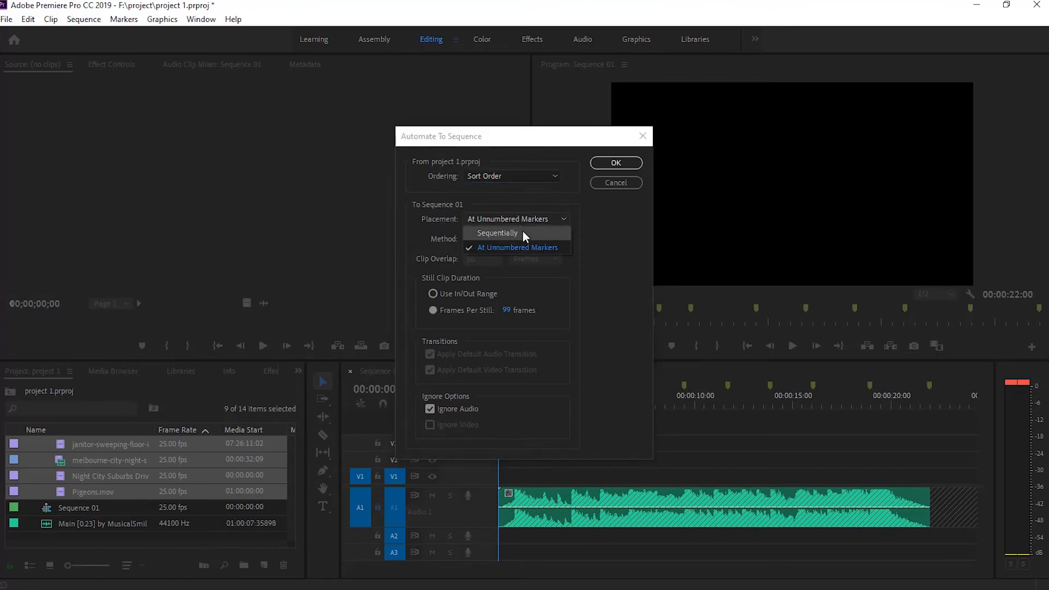
{"action": "left_click", "coordinate": [538, 255]}
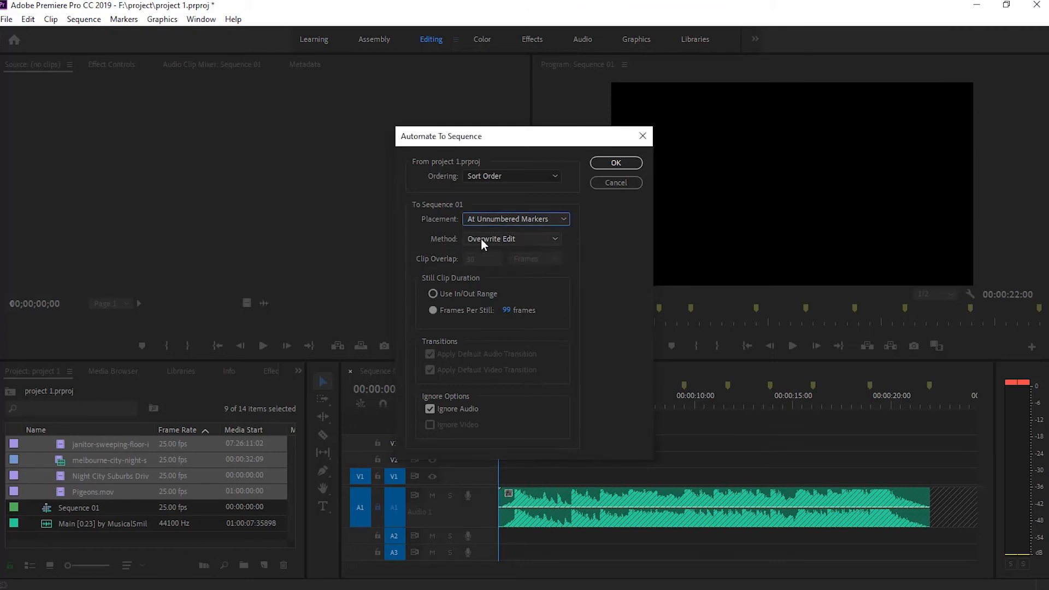
{"action": "left_click", "coordinate": [529, 238]}
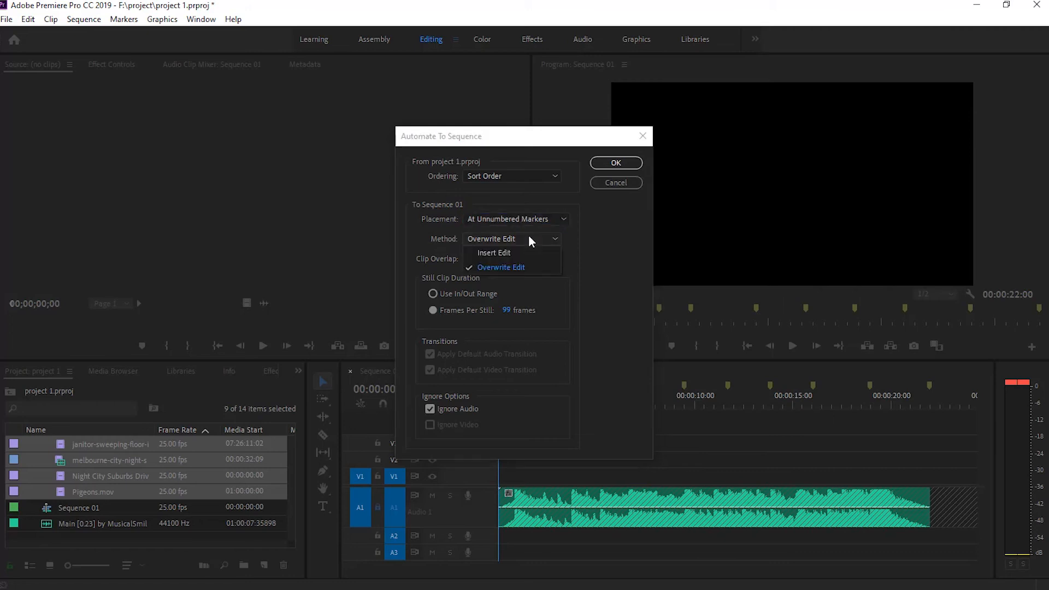
{"action": "left_click", "coordinate": [529, 236]}
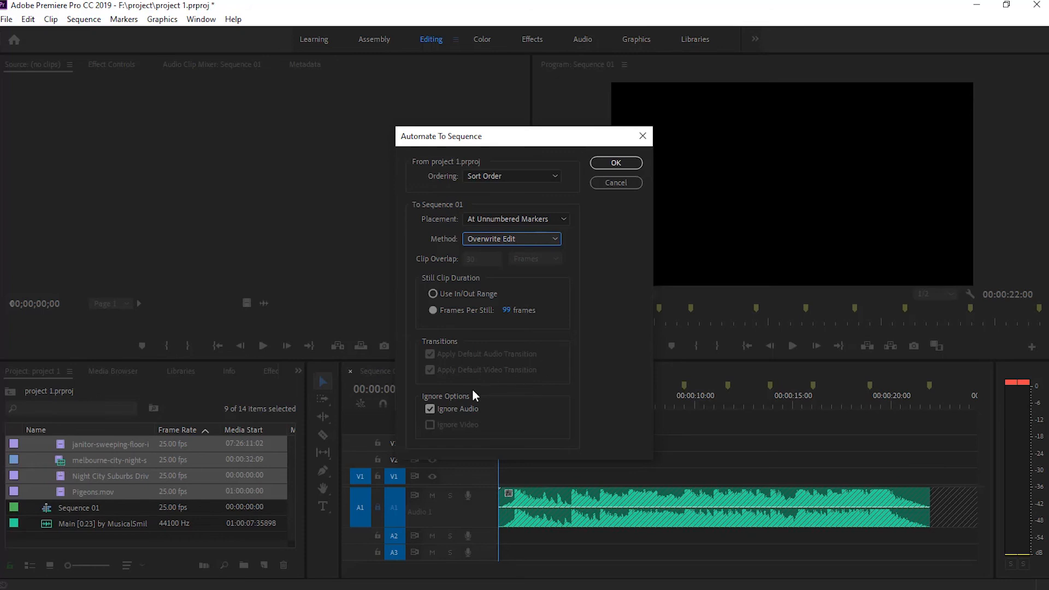
{"action": "left_click", "coordinate": [454, 409]}
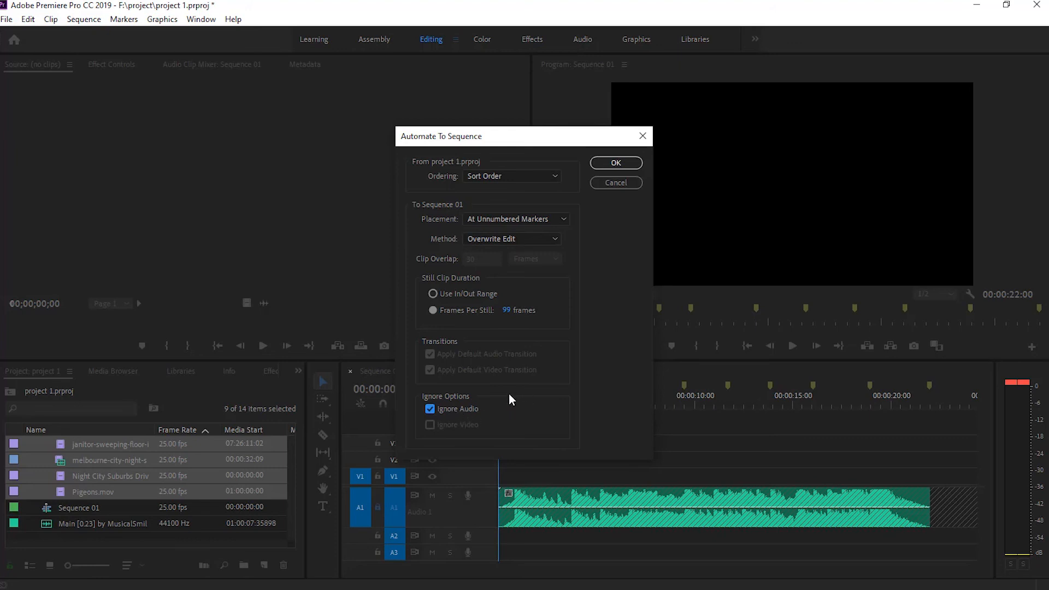
{"action": "left_click", "coordinate": [604, 163]}
{"action": "left_click", "coordinate": [604, 165]}
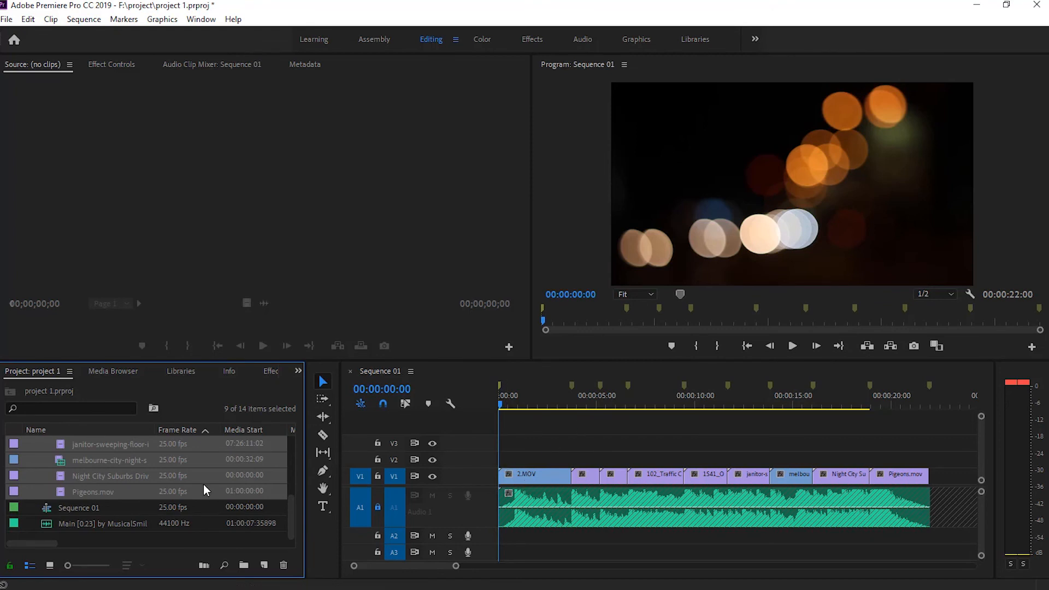
Play the beginning of the assembled sequence and return the playhead to the start
{"action": "scroll", "coordinate": [203, 484], "scroll_direction": "up", "scroll_amount": 2}
{"action": "scroll", "coordinate": [203, 484], "scroll_direction": "up", "scroll_amount": 2}
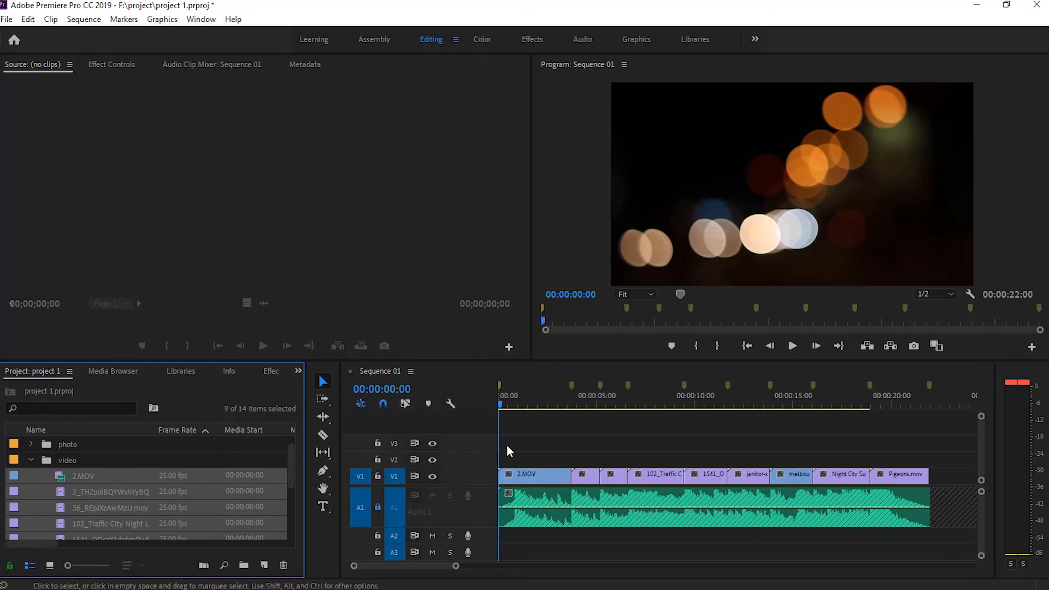
{"action": "key", "text": "space"}
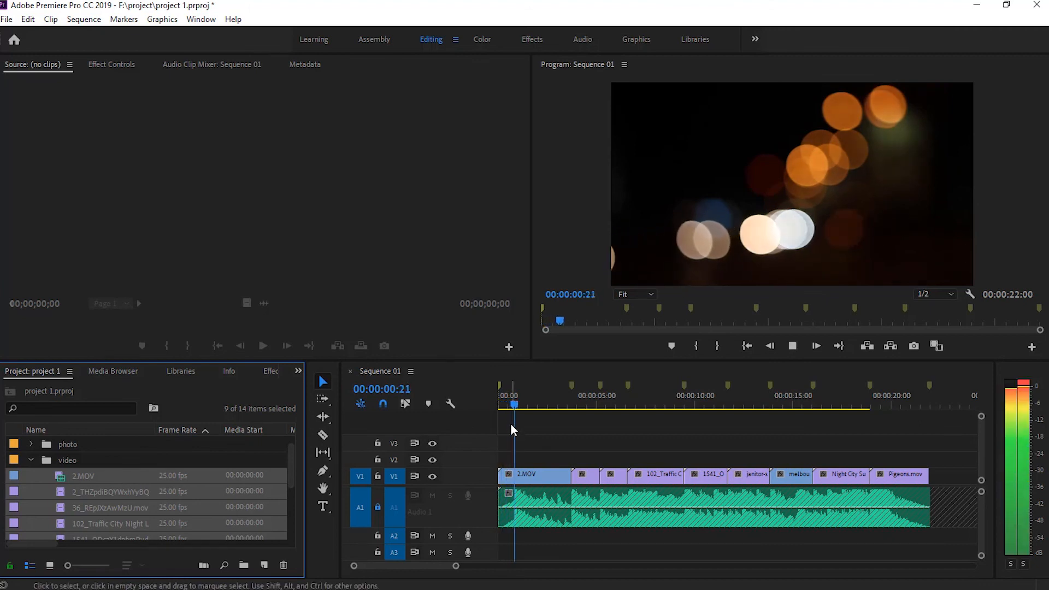
{"action": "key", "text": "space"}
{"action": "left_click_drag", "start_coordinate": [544, 404], "coordinate": [474, 416]}
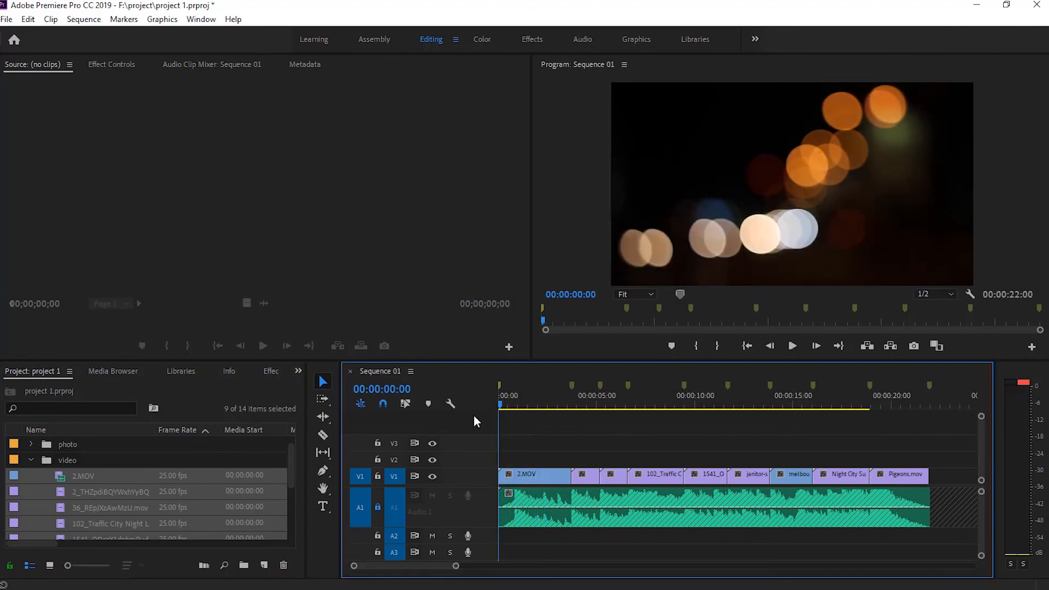
Open 2.MOV from the video bin in the source monitor and set its In point at 00:00:04:17
{"action": "left_click", "coordinate": [178, 512]}
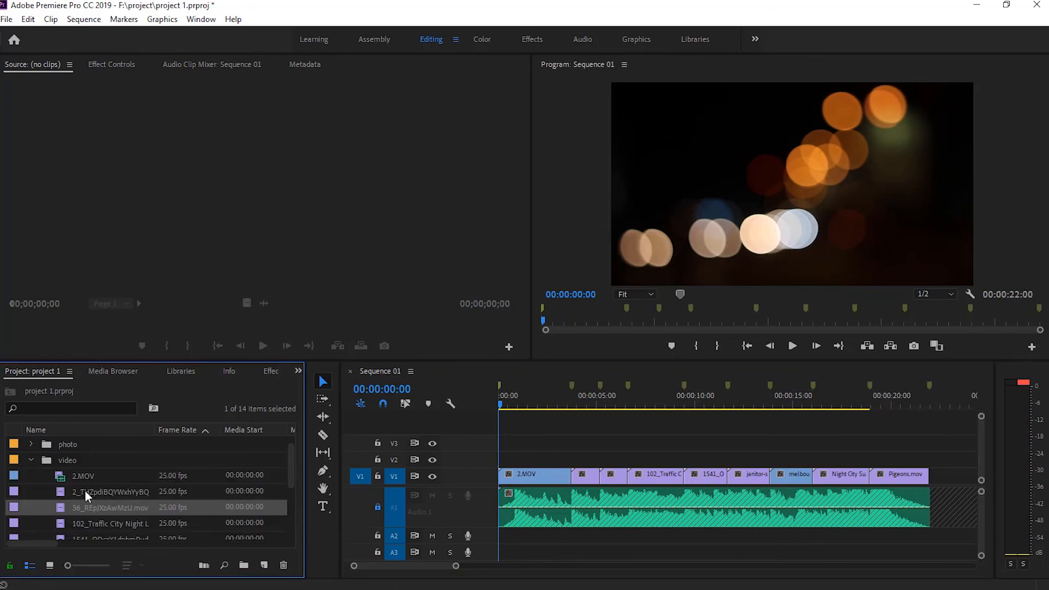
{"action": "double_click", "coordinate": [77, 479]}
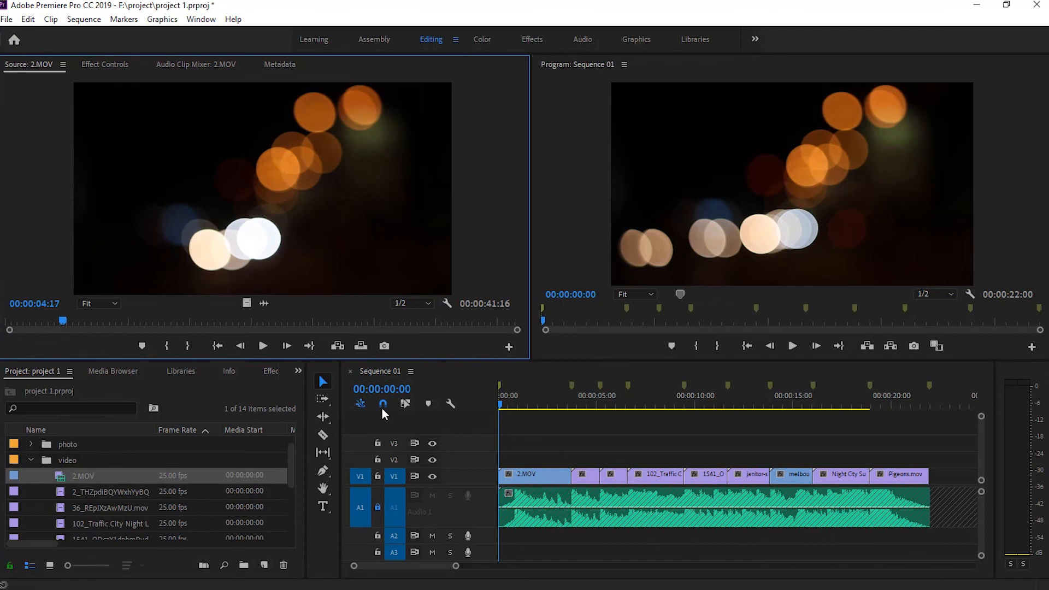
{"action": "key", "text": "i"}
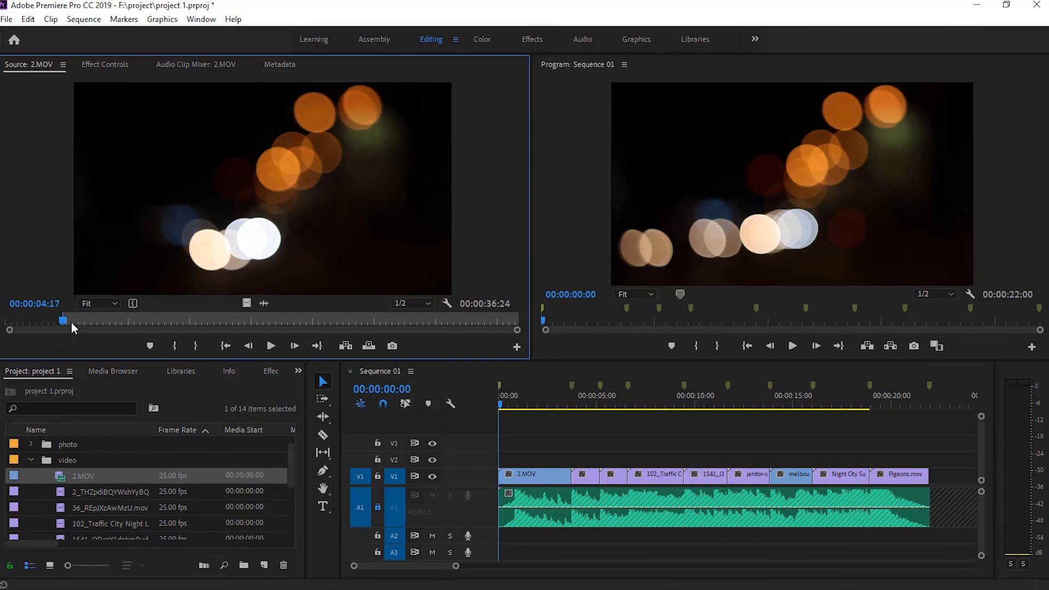
Open the 2_THZ clip in the source monitor and set its In point at 00:00:03:02
{"action": "left_click", "coordinate": [83, 489]}
{"action": "double_click", "coordinate": [59, 493]}
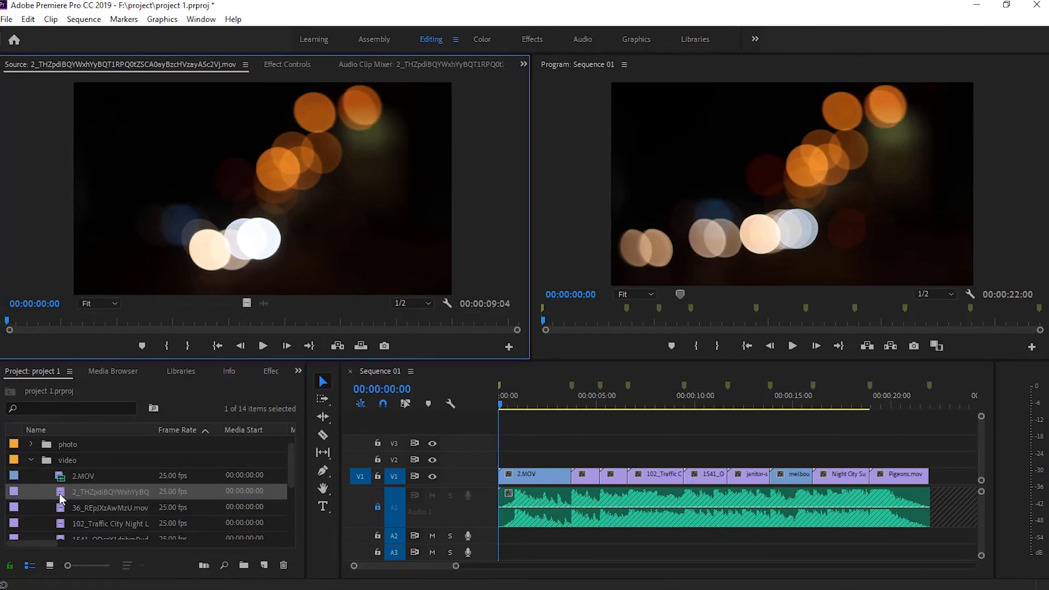
{"action": "key", "text": "i"}
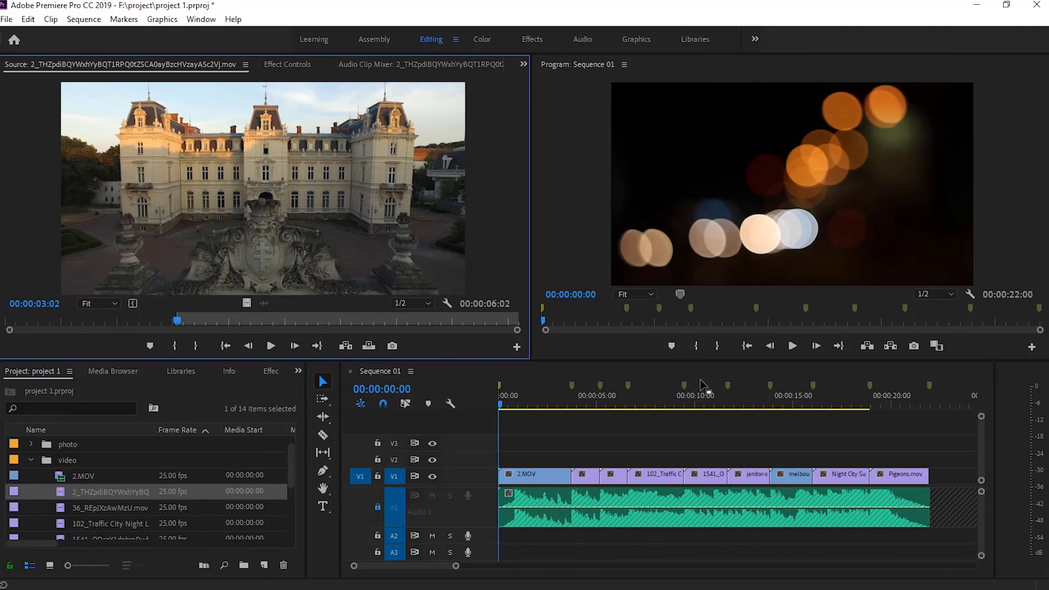
Preview the 2_THZ clip from its In point, and play the sequence from the start to check the cuts against the music
{"action": "key", "text": "space"}
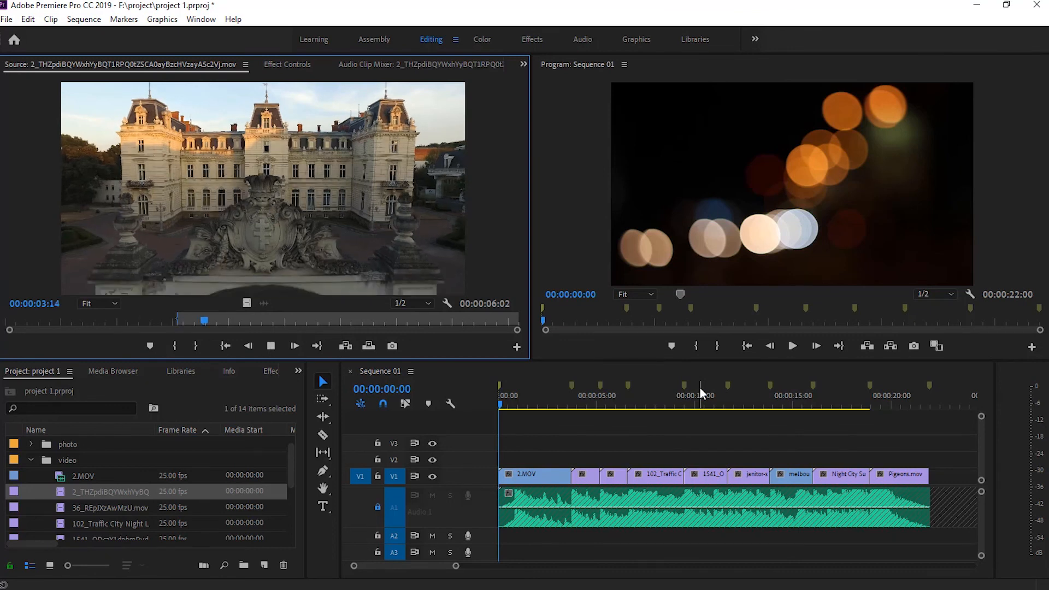
{"action": "key", "text": "space"}
{"action": "left_click", "coordinate": [688, 387]}
{"action": "key", "text": "space"}
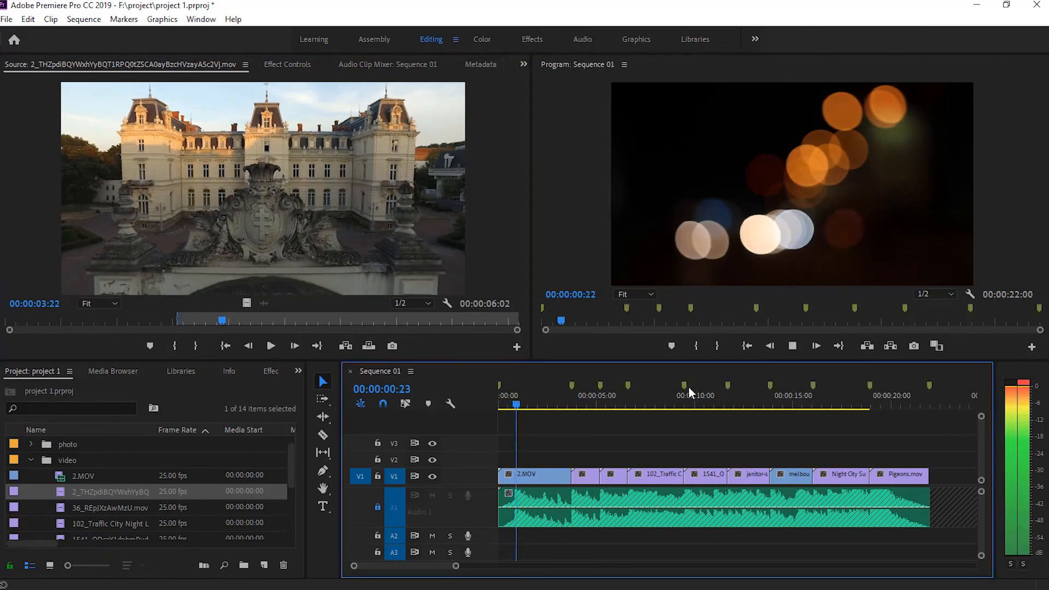